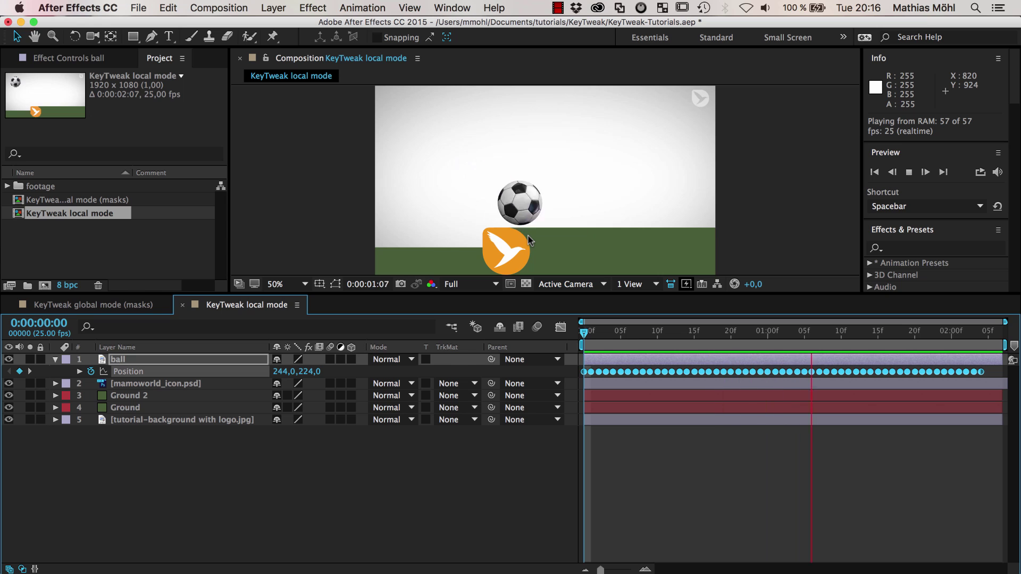
Stop the preview and move to 0:00:01:03 with the ball's Position keyframes selected
left_click(658, 474)
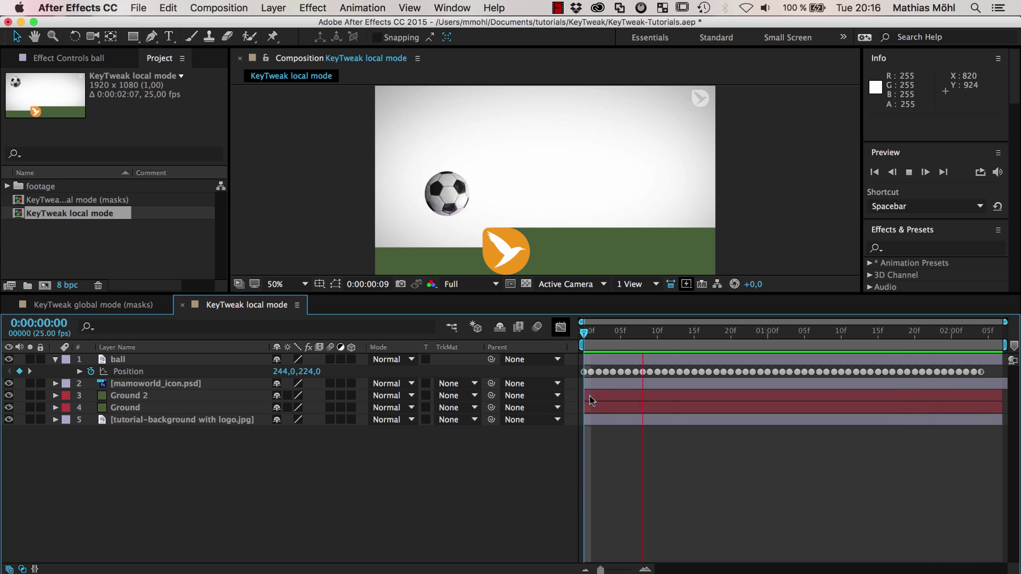
left_click(127, 372)
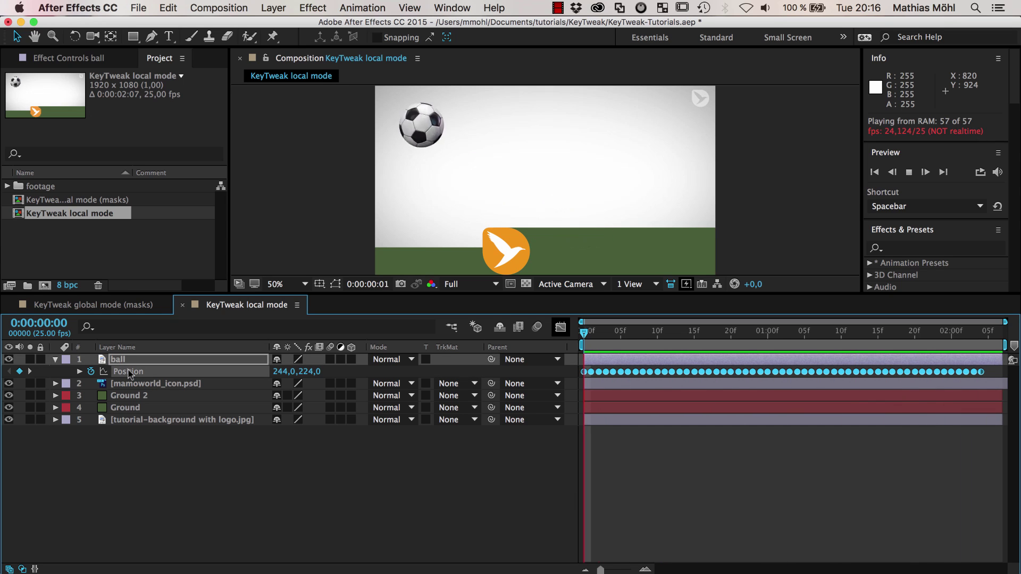
key("space")
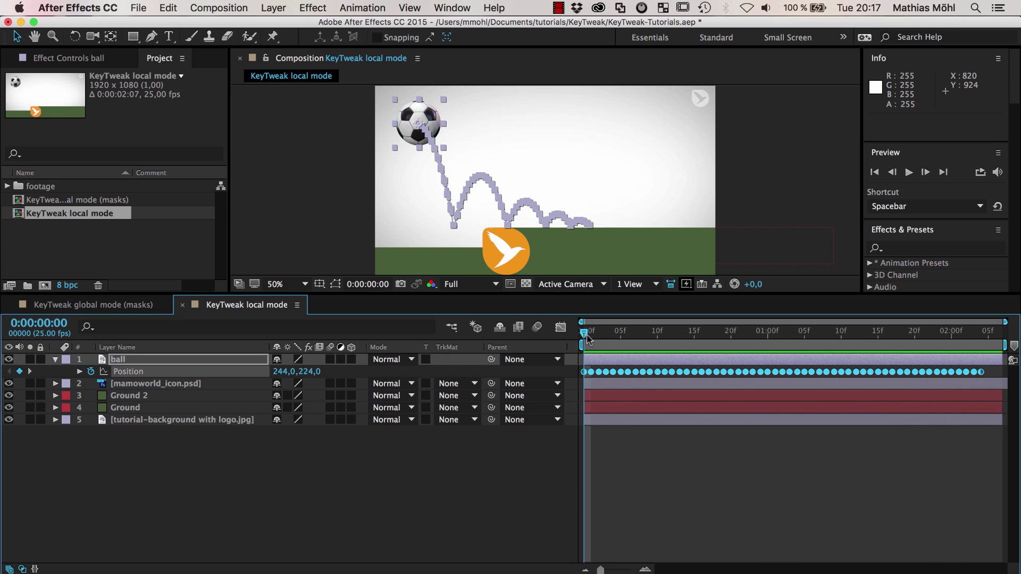
left_click_drag(587, 338, 793, 357)
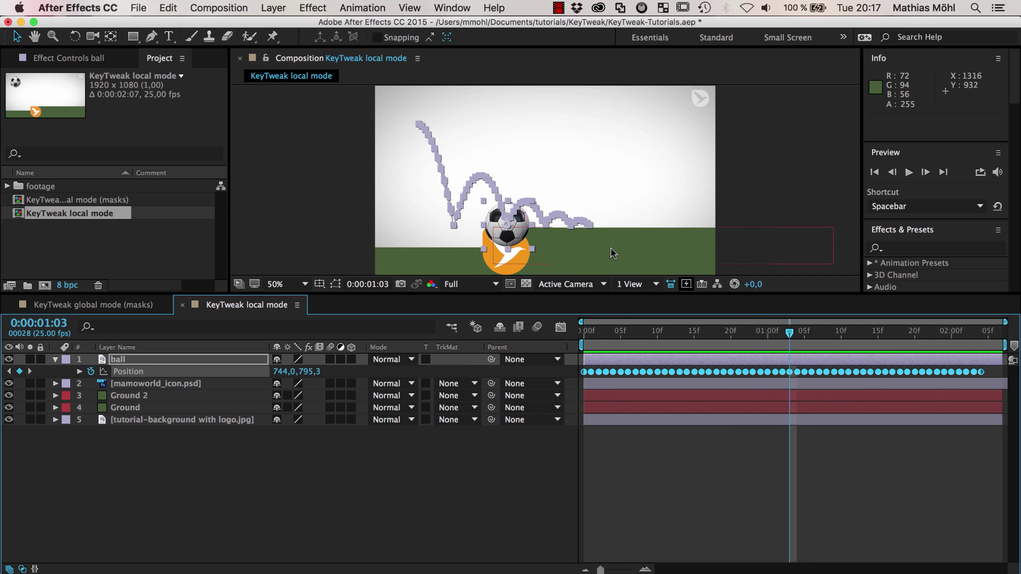
Try lifting the ball higher at that frame, then undo back to Position 744,0, 795,3
left_click(716, 237)
left_click(515, 212)
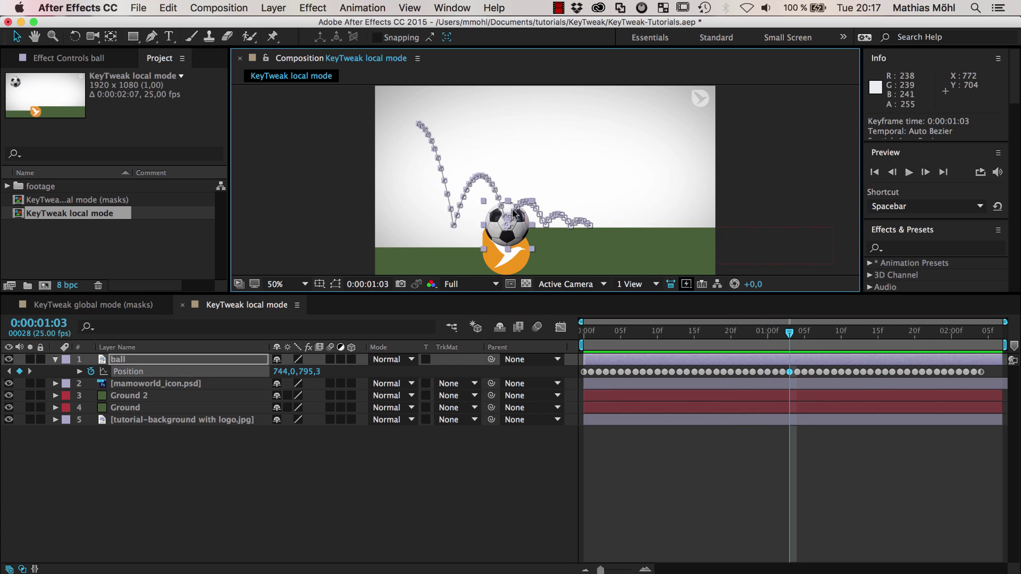
left_click_drag(514, 212, 518, 125)
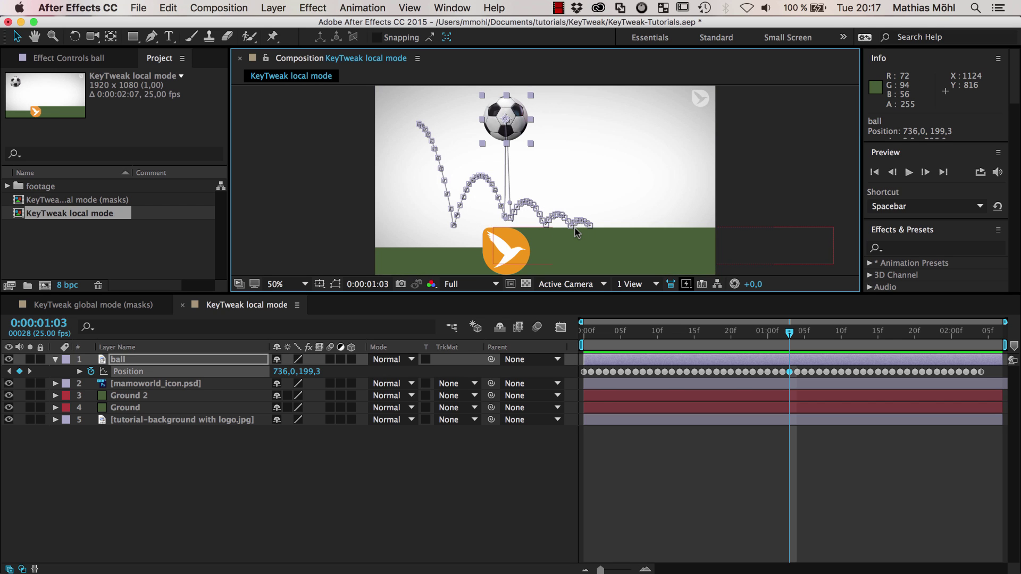
key("super+z")
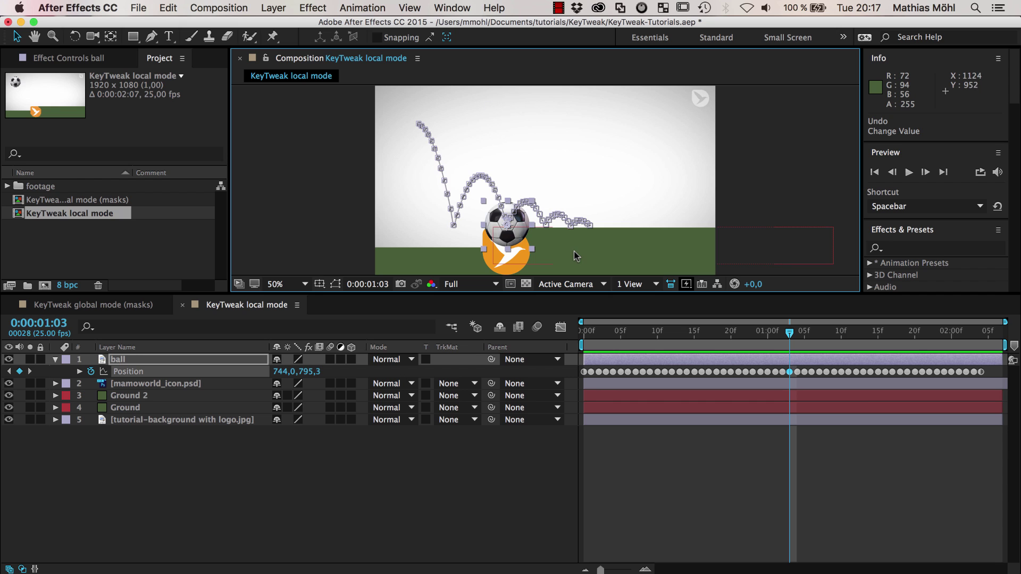
Launch KeyTweak.jsxbin from the Window menu and drag its floating panel to the upper left
left_click(455, 9)
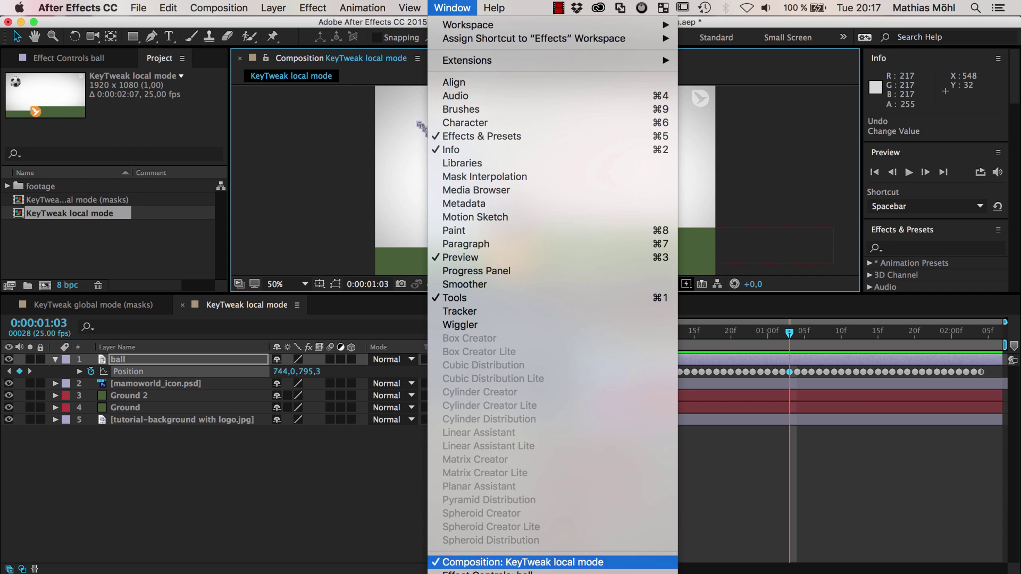
scroll(486, 561, "down", 10)
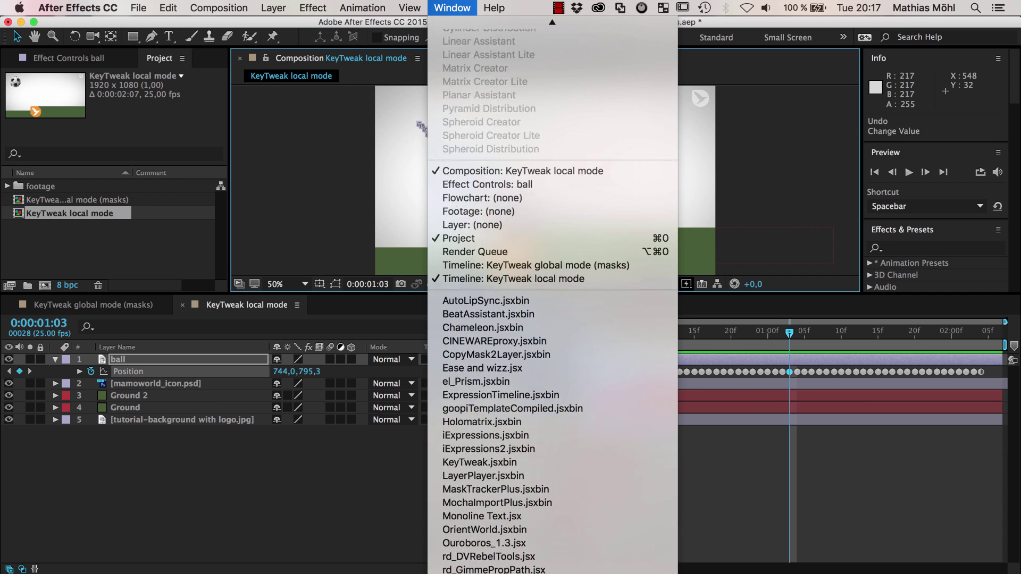
left_click(483, 462)
left_click_drag(190, 151, 119, 43)
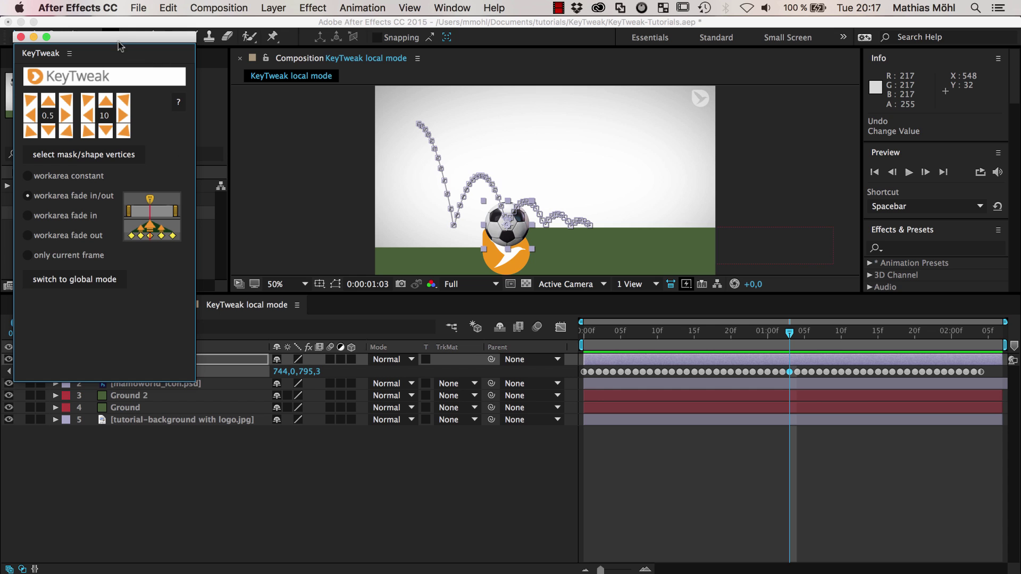
Move KeyTweak aside, toggle global then local mode, and start the work area at 0:00:01:03
left_click_drag(118, 39, 265, 63)
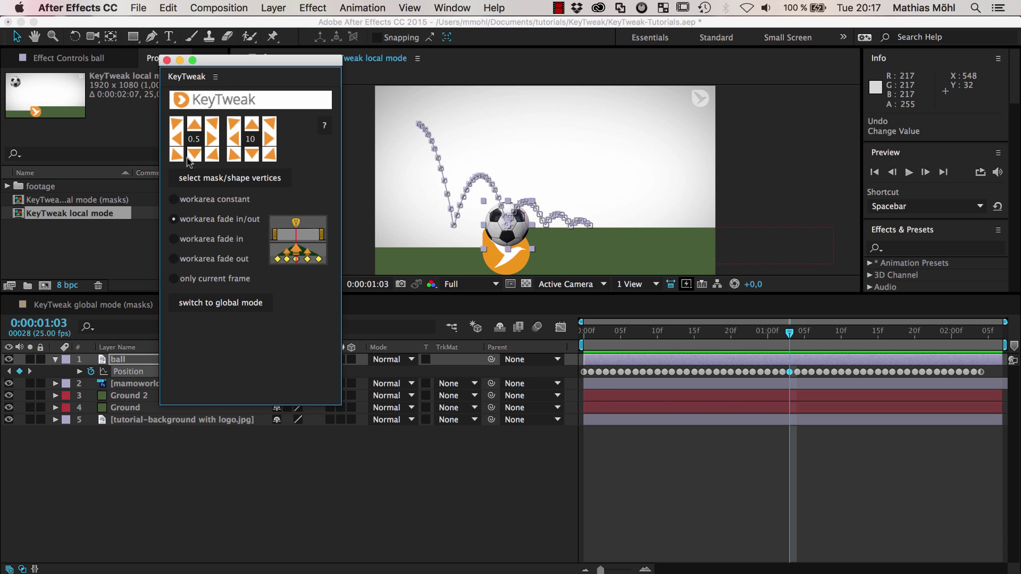
left_click(218, 303)
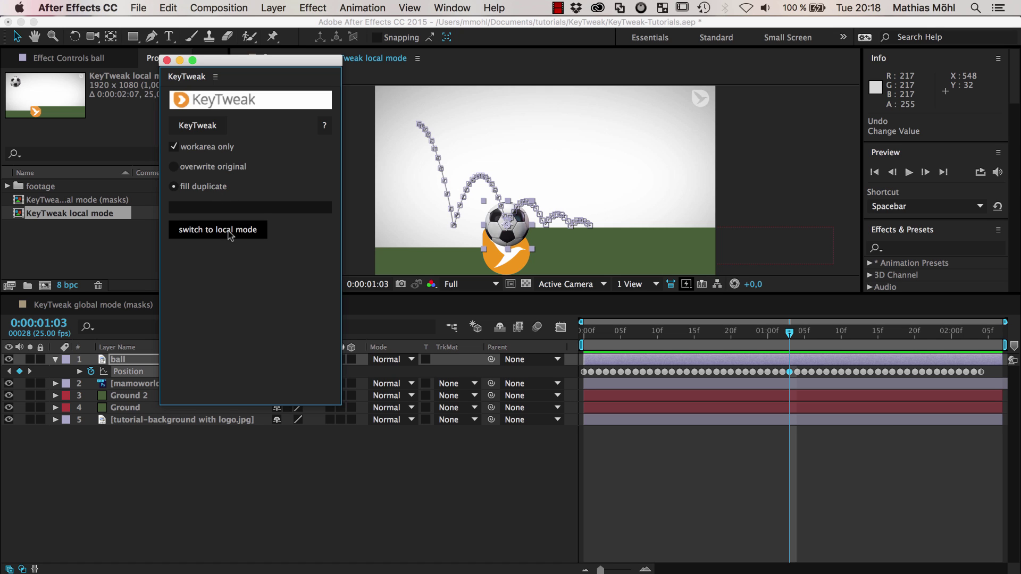
left_click(230, 236)
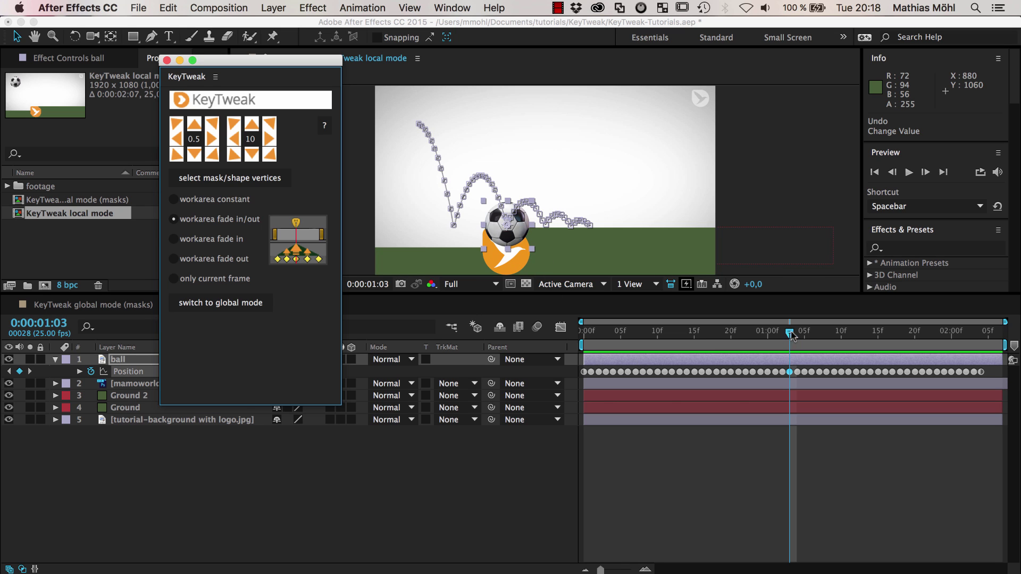
mouse_move(791, 335)
left_mouse_down()
mouse_move(760, 335)
mouse_move(791, 340)
left_mouse_up()
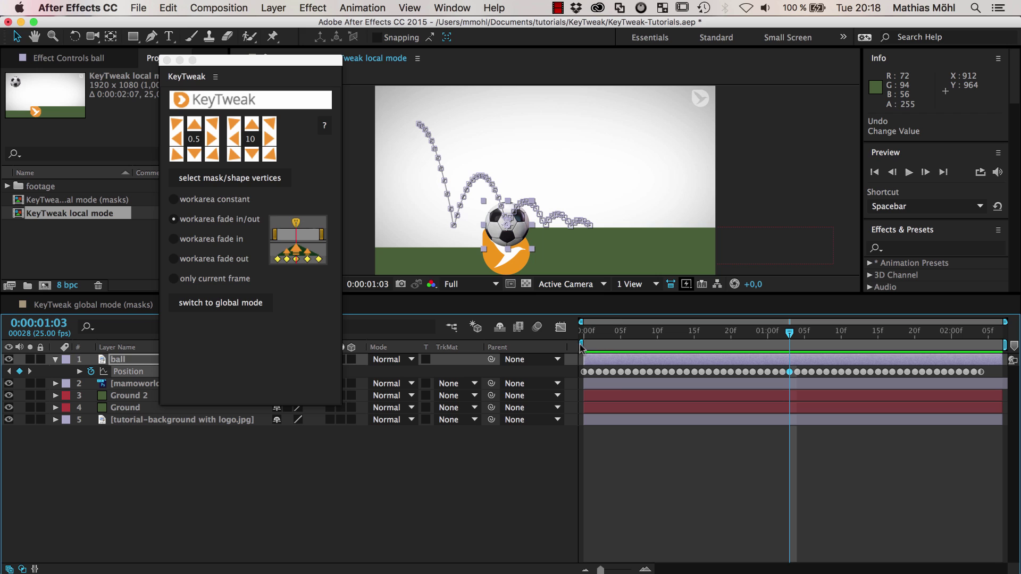
left_click_drag(581, 345, 789, 334)
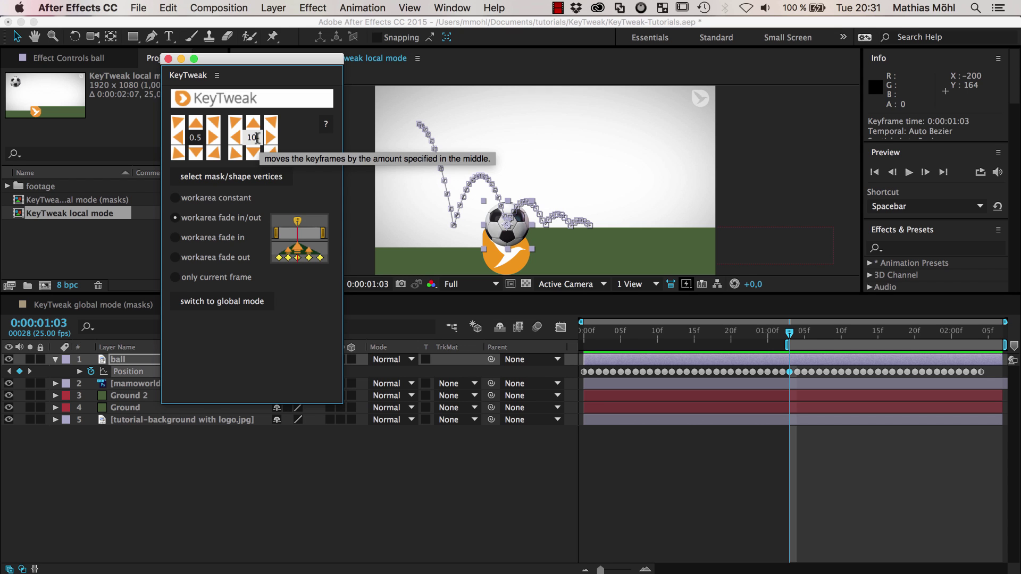
Raise the work-area Position keyframes by 200 using KeyTweak's workarea constant mode, then scrub to review
type("00")
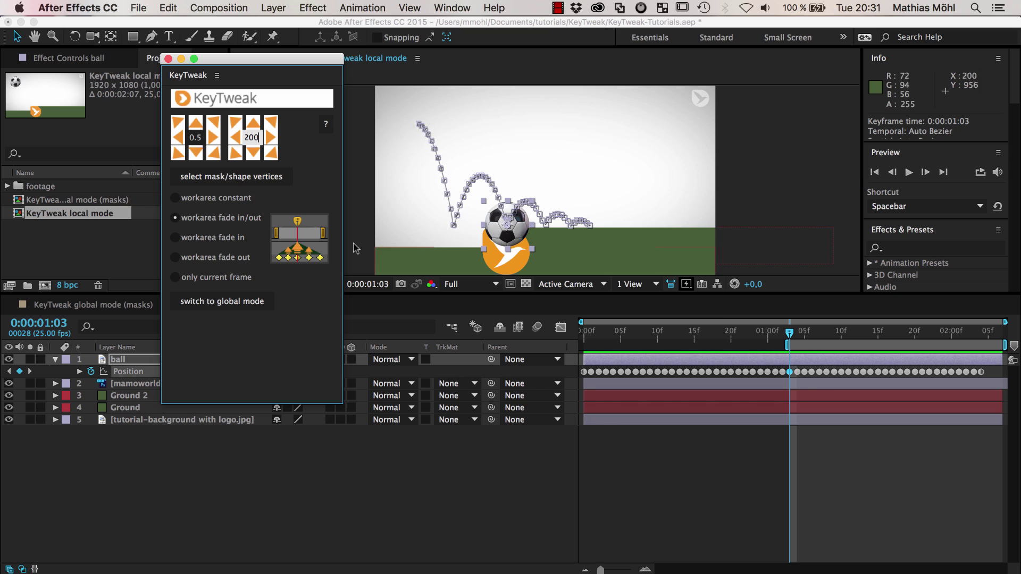
left_click(176, 201)
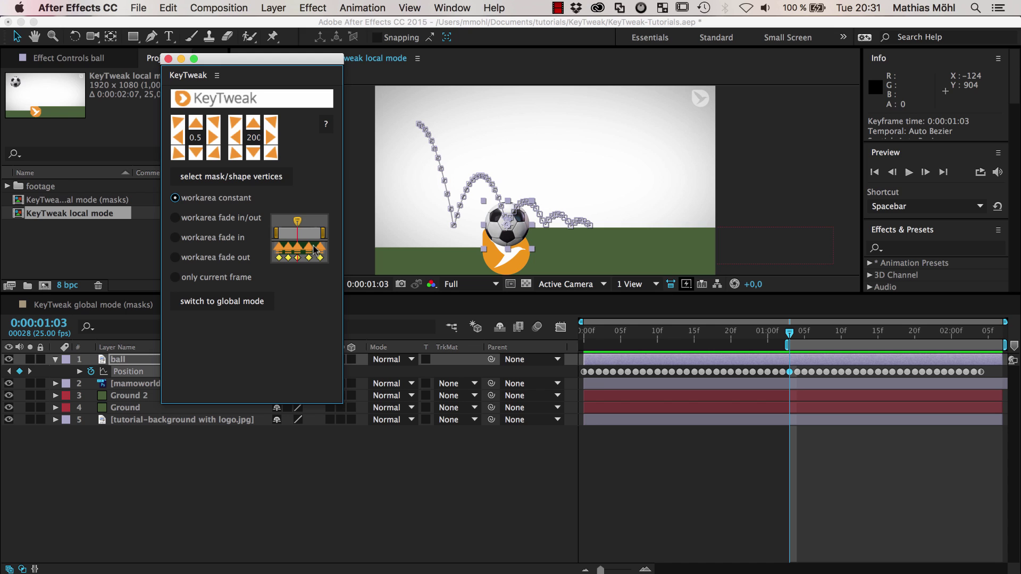
left_click(254, 128)
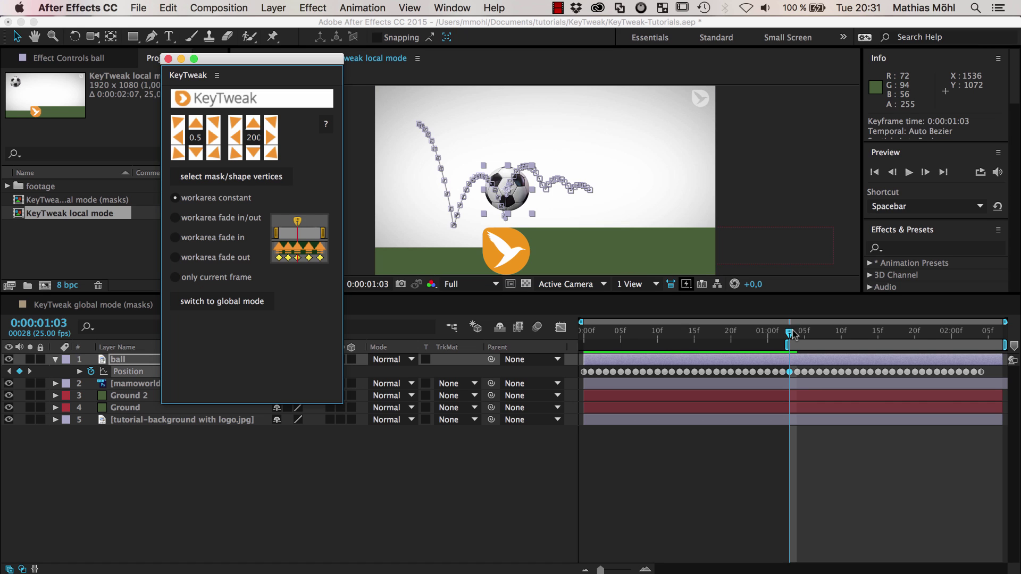
left_click_drag(792, 333, 796, 371)
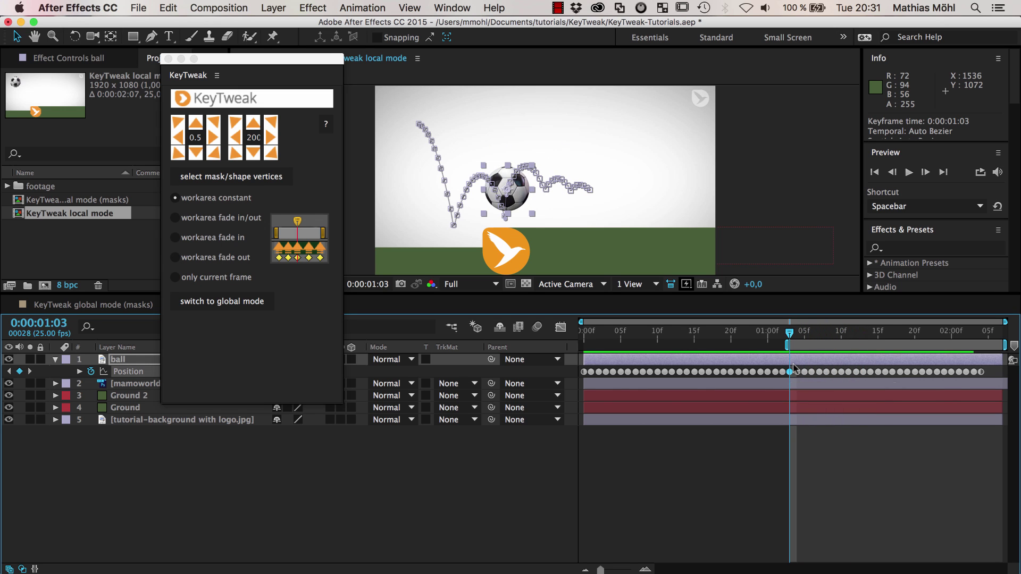
Undo the KeyTweak raise and scrub between 0:00:02:00 and 0:00:01:00 to check the path
left_click(168, 9)
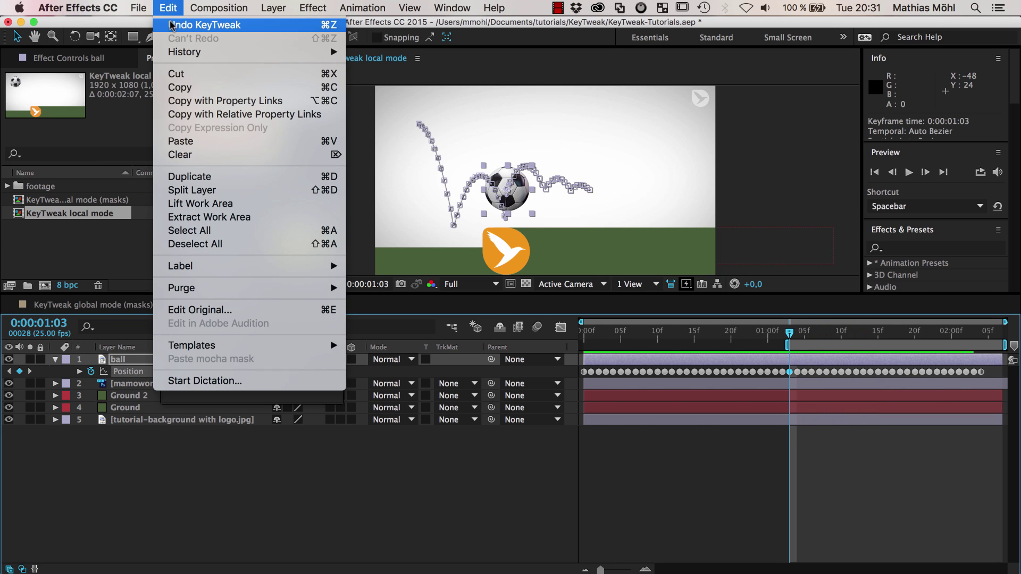
left_click(171, 24)
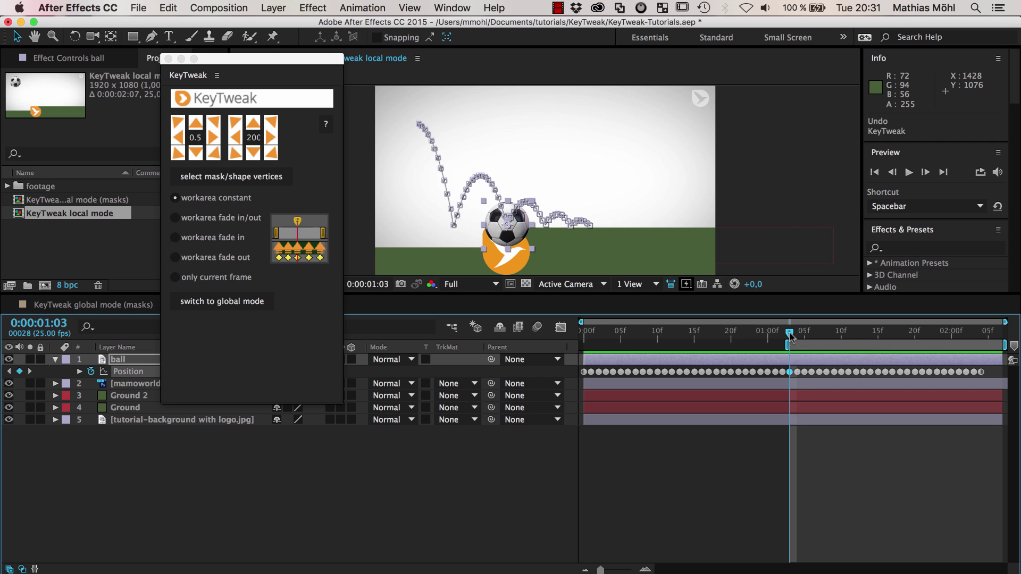
mouse_move(790, 334)
left_mouse_down()
mouse_move(951, 342)
mouse_move(789, 340)
left_mouse_up()
left_click_drag(791, 335, 669, 350)
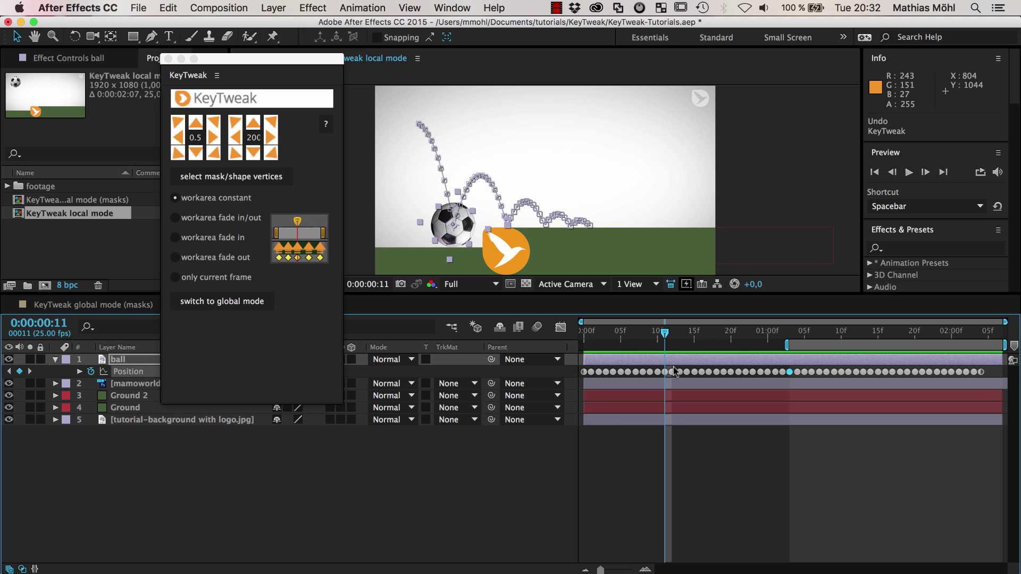
Select the 0:00:01:03 keyframe, use workarea fade in from 0:00:00:11, and raise the keyframes
left_click(789, 372)
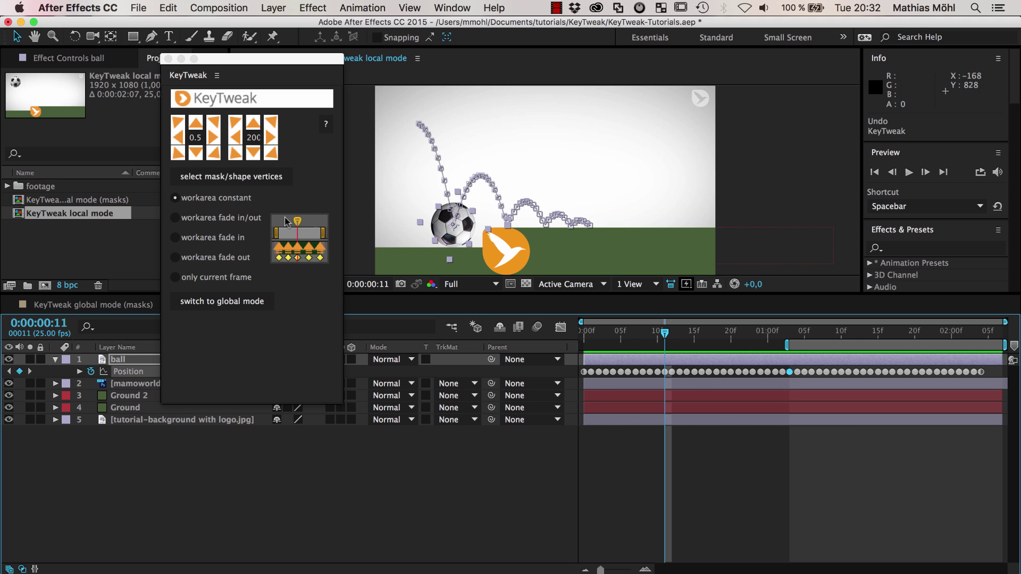
left_click(175, 238)
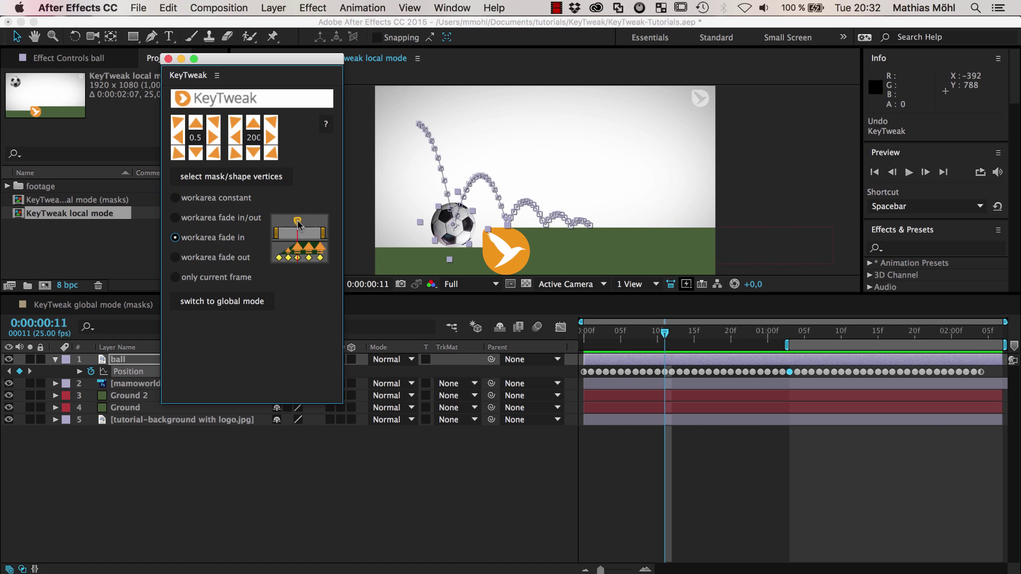
mouse_move(787, 346)
left_mouse_down()
mouse_move(669, 347)
mouse_move(790, 341)
left_mouse_up()
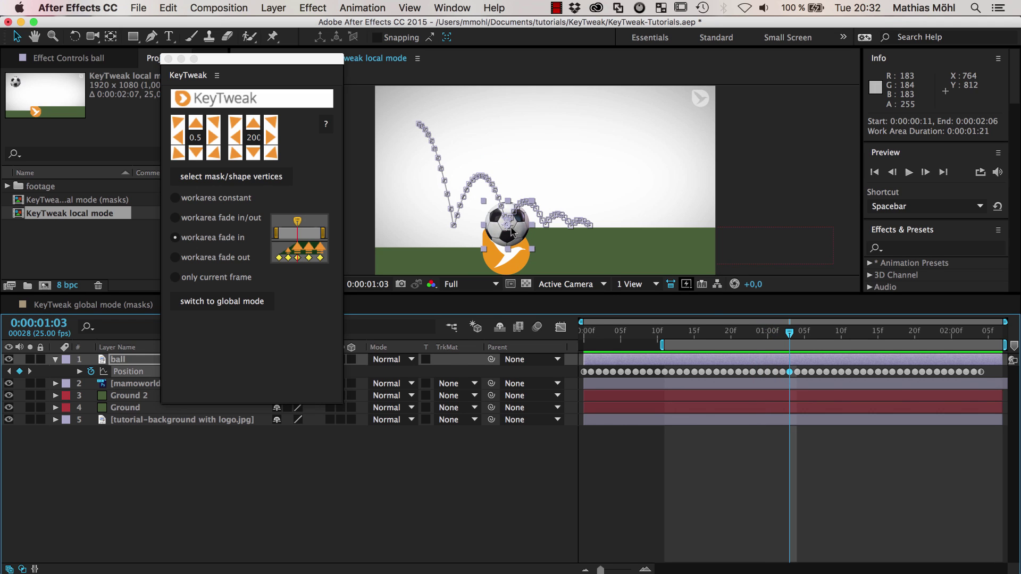
left_click(258, 126)
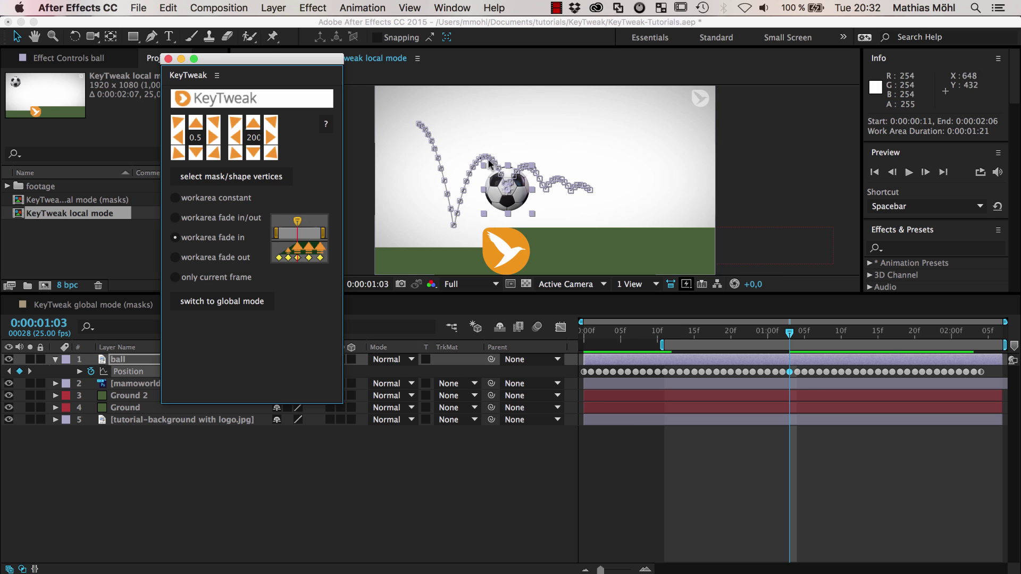
Undo that raise, apply it again around the current frame, and scrub to check the bounce
left_click(169, 8)
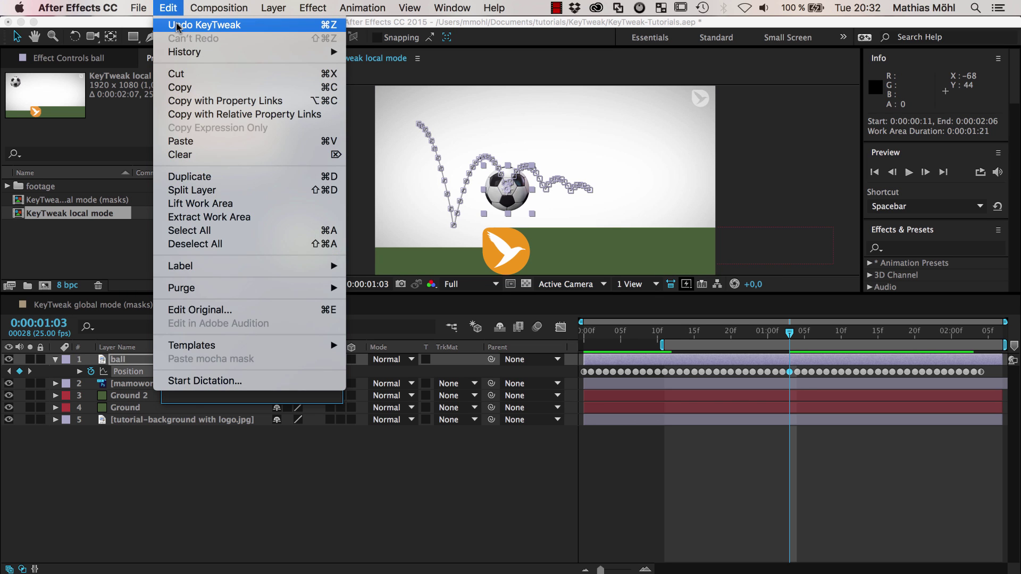
left_click(202, 25)
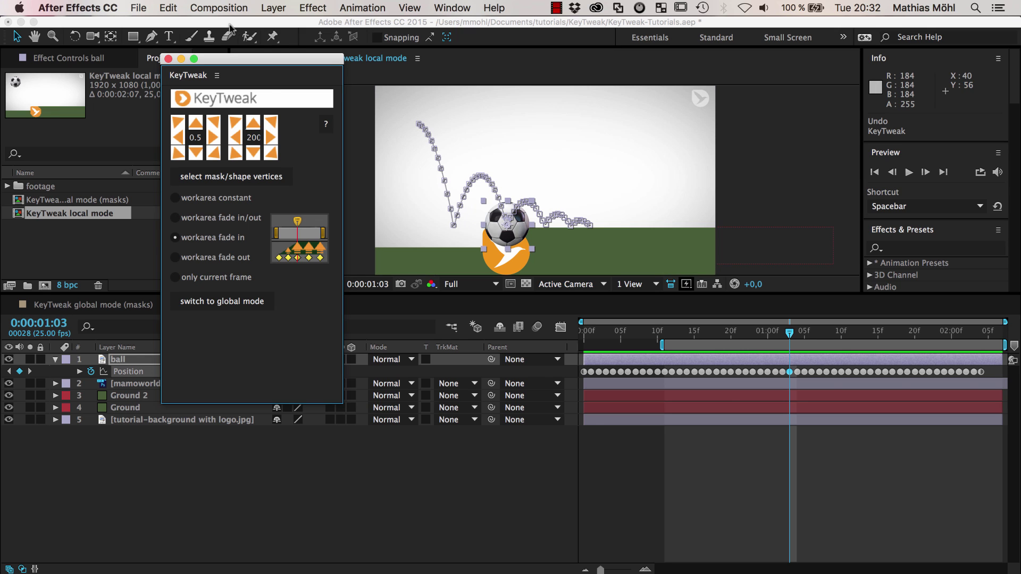
left_click(255, 124)
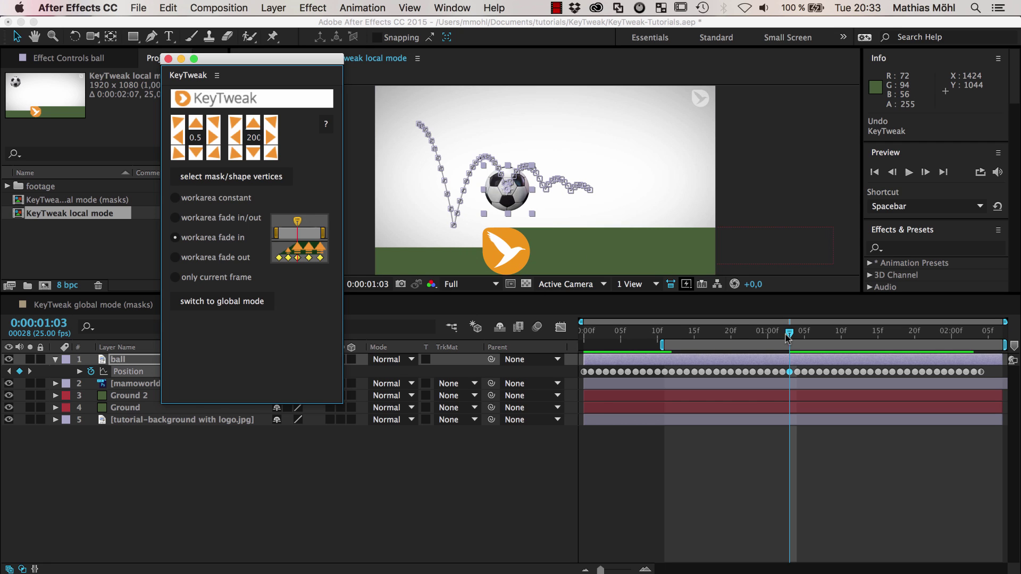
left_click_drag(789, 336, 789, 360)
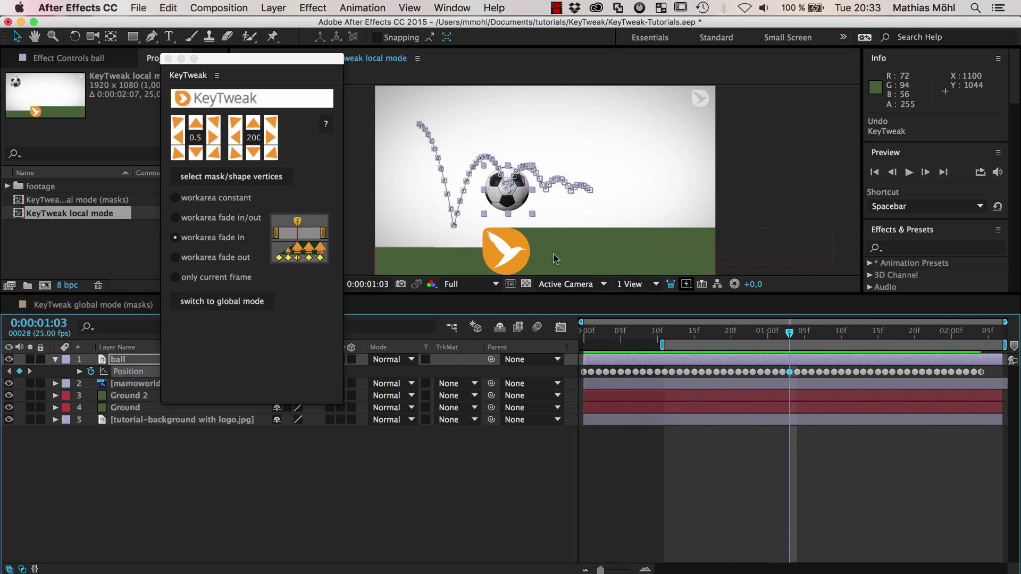
Undo the previous lift and raise the ball's mid-path keyframes by 100 instead
left_click(177, 7)
left_click(178, 25)
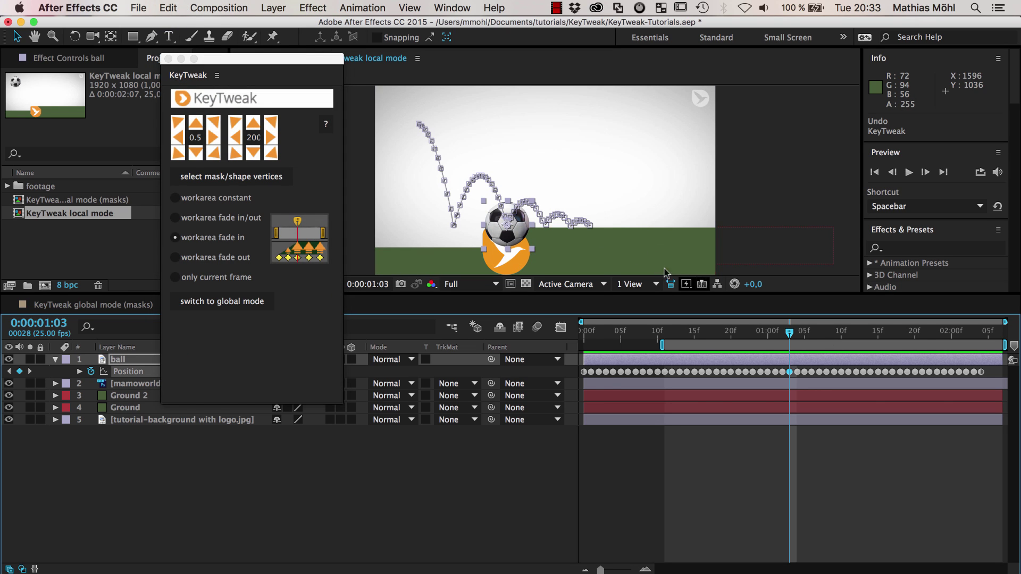
left_click(255, 141)
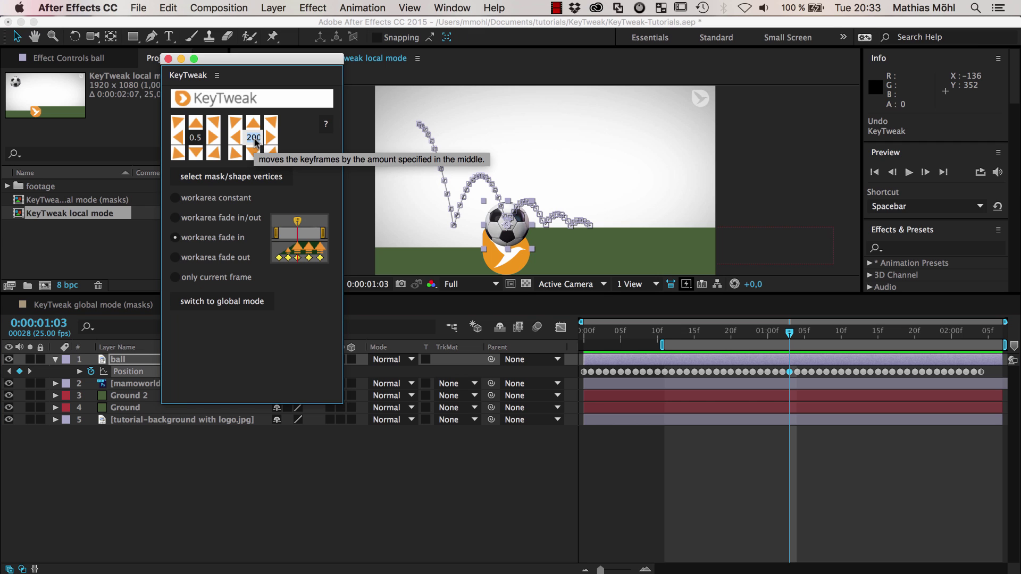
left_click(253, 124)
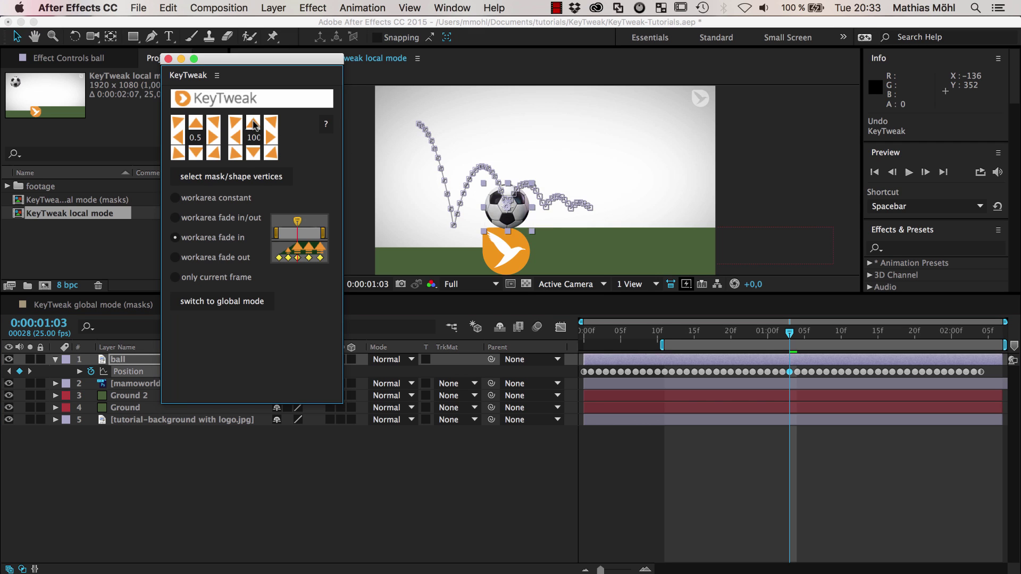
scroll(541, 240, "up", 5)
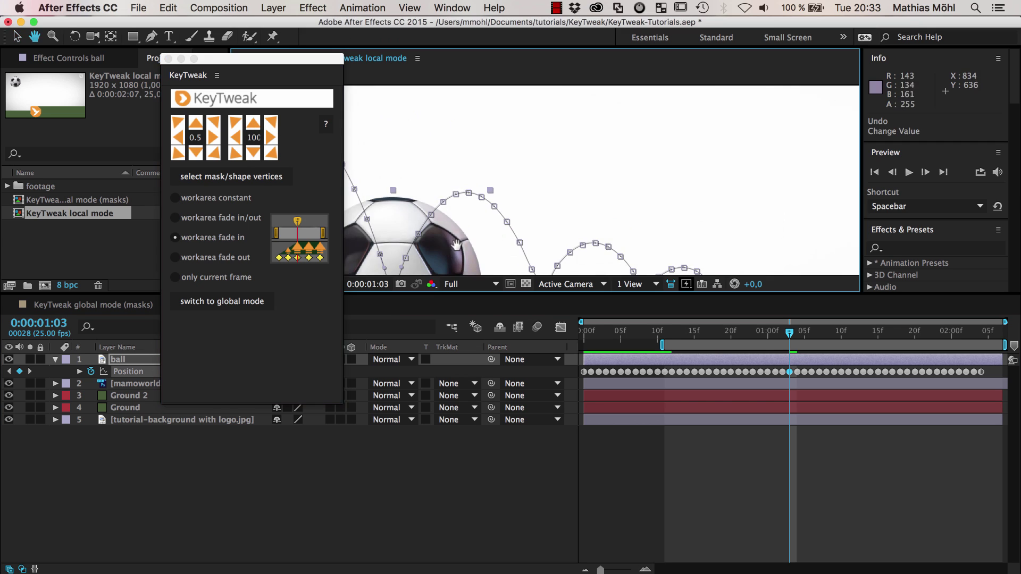
left_click_drag(496, 102, 503, 82)
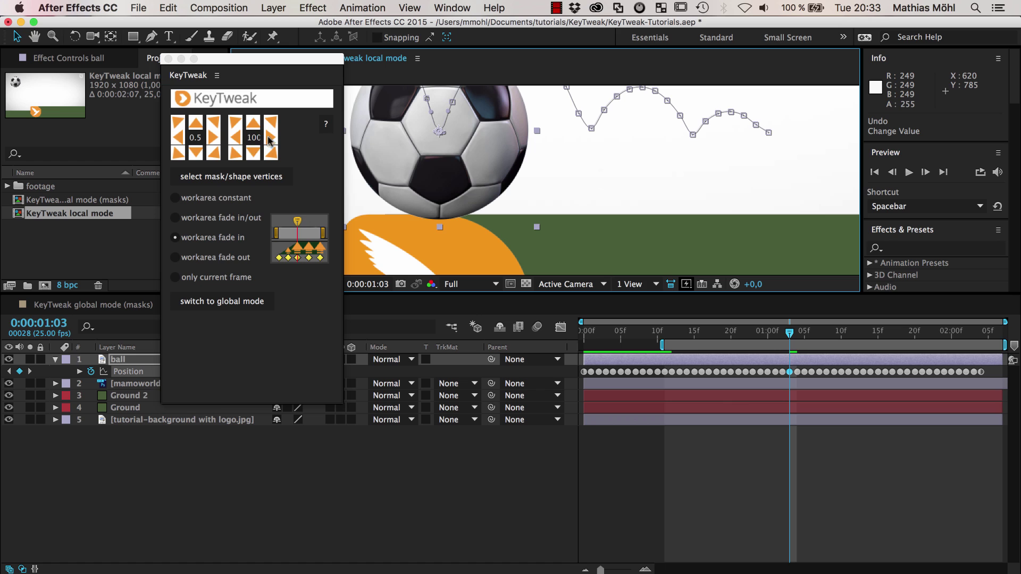
Fine-tune the keyframes up by 10, then down by 1 twice
left_click(193, 139)
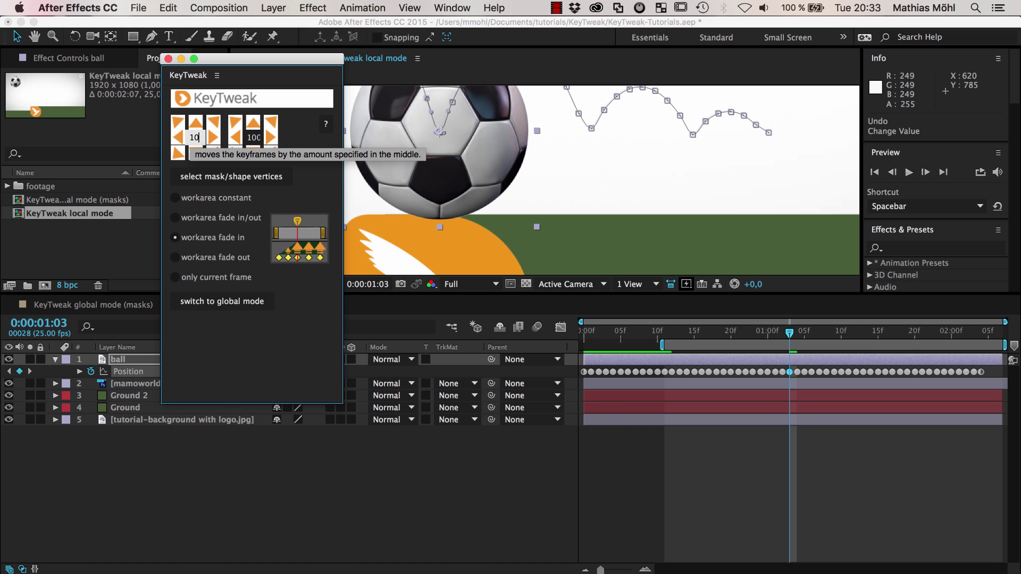
left_click(196, 124)
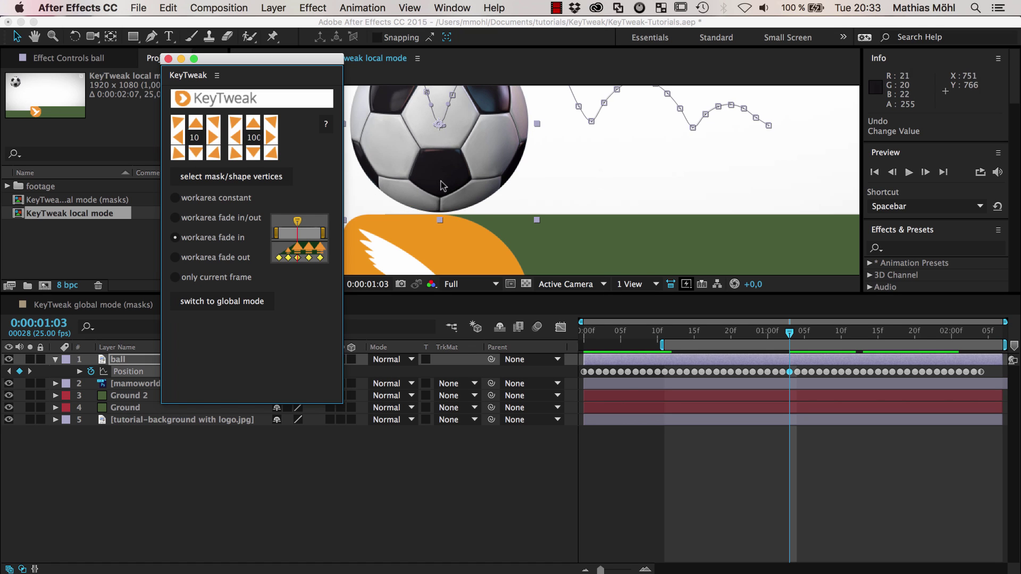
scroll(444, 218, "up", 3)
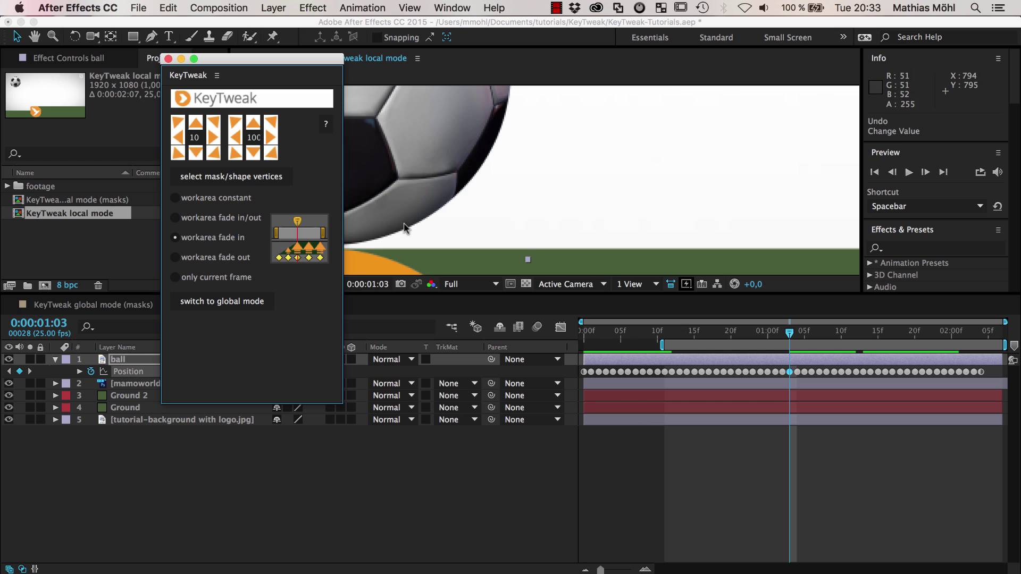
left_click_drag(515, 198, 603, 162)
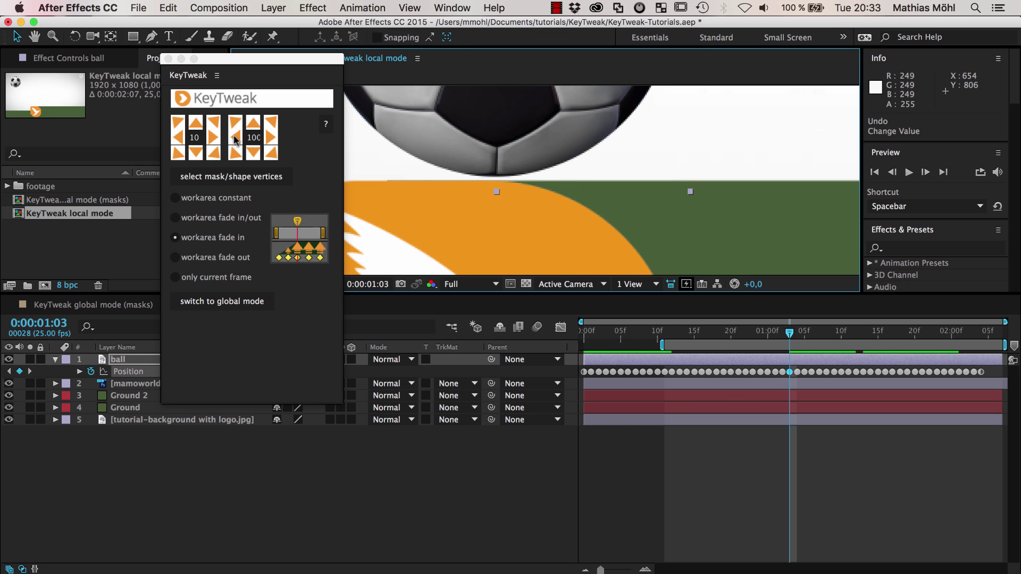
left_click(199, 141)
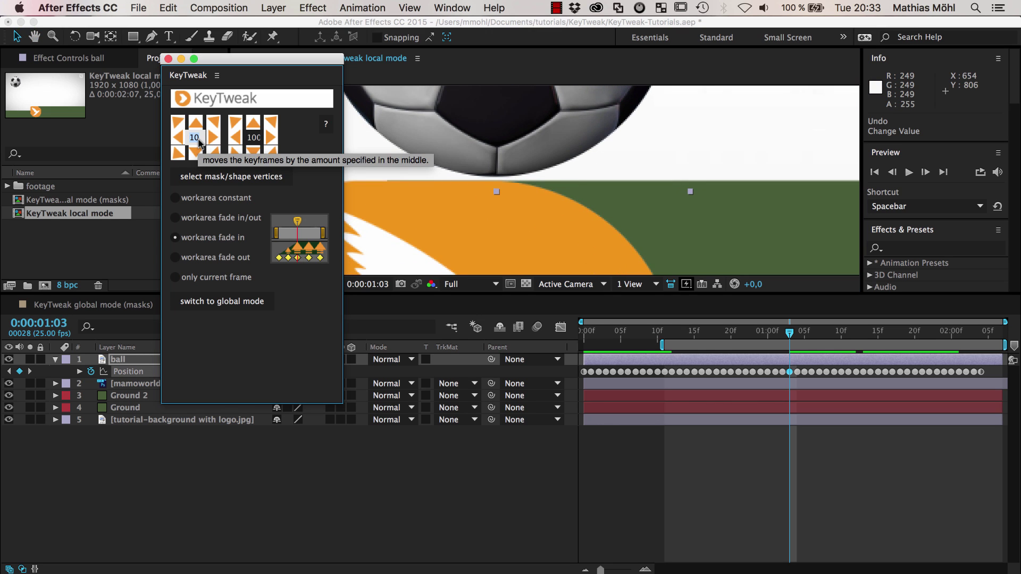
left_click(197, 154)
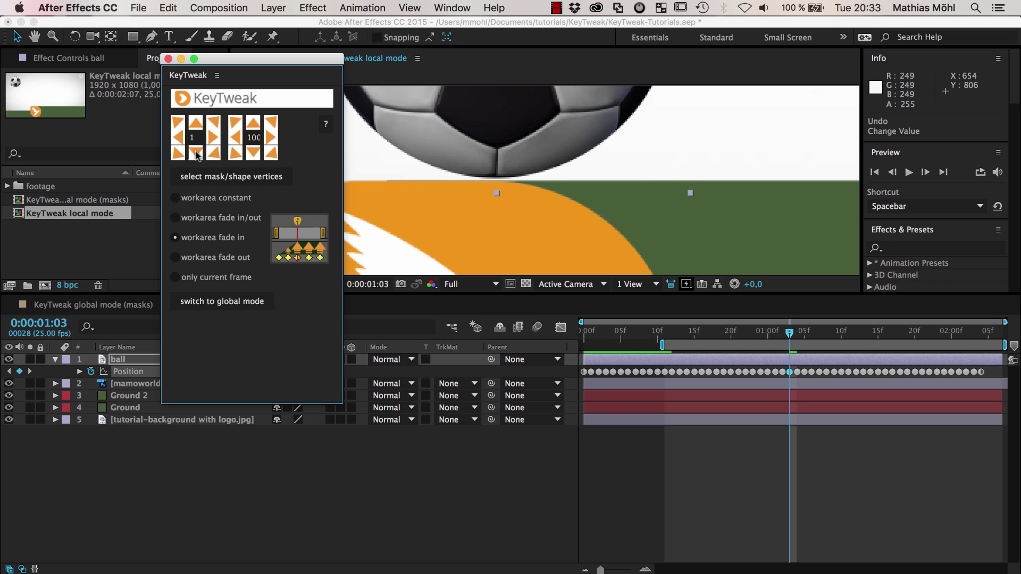
left_click(197, 153)
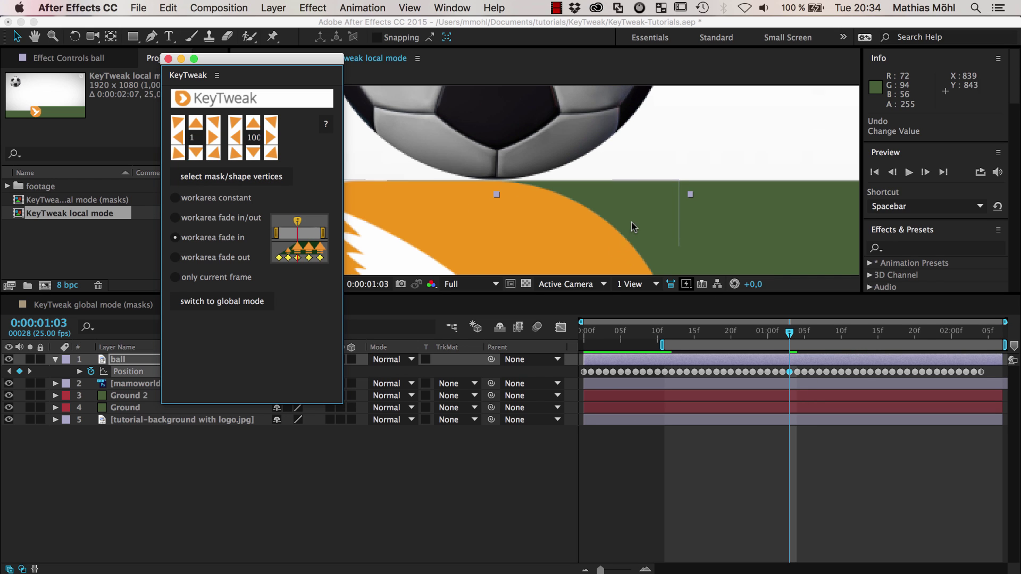
scroll(630, 222, "down", 4)
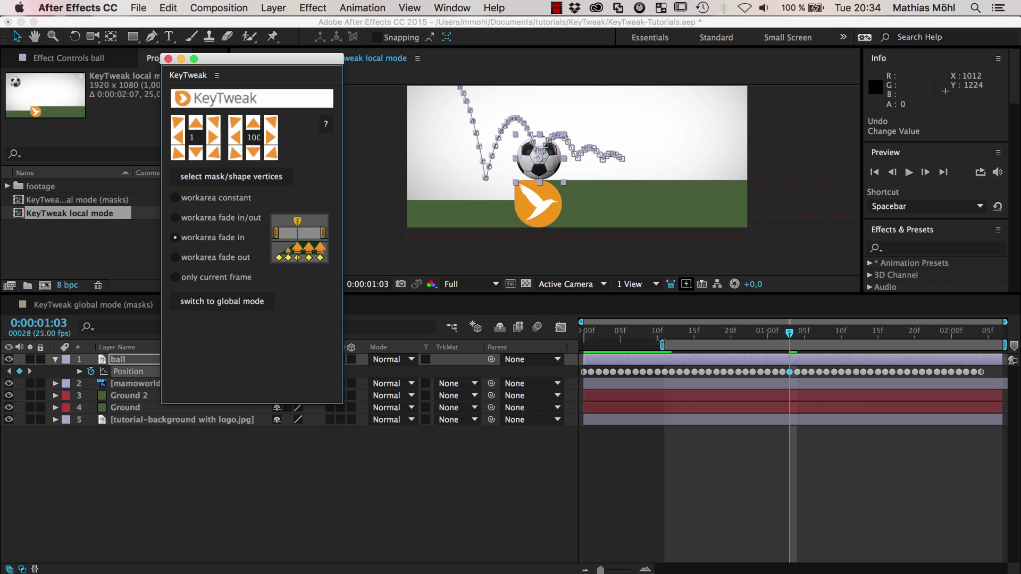
Extend the work area to frame 0, preview the bounce, and switch KeyTweak to workarea fade out
left_click_drag(662, 345, 581, 344)
key("space")
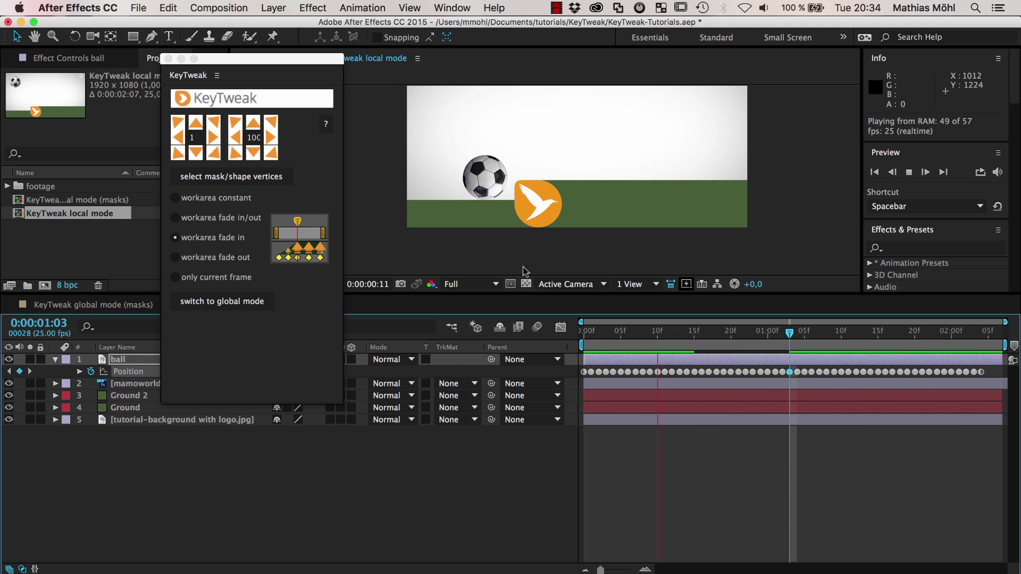
key("space")
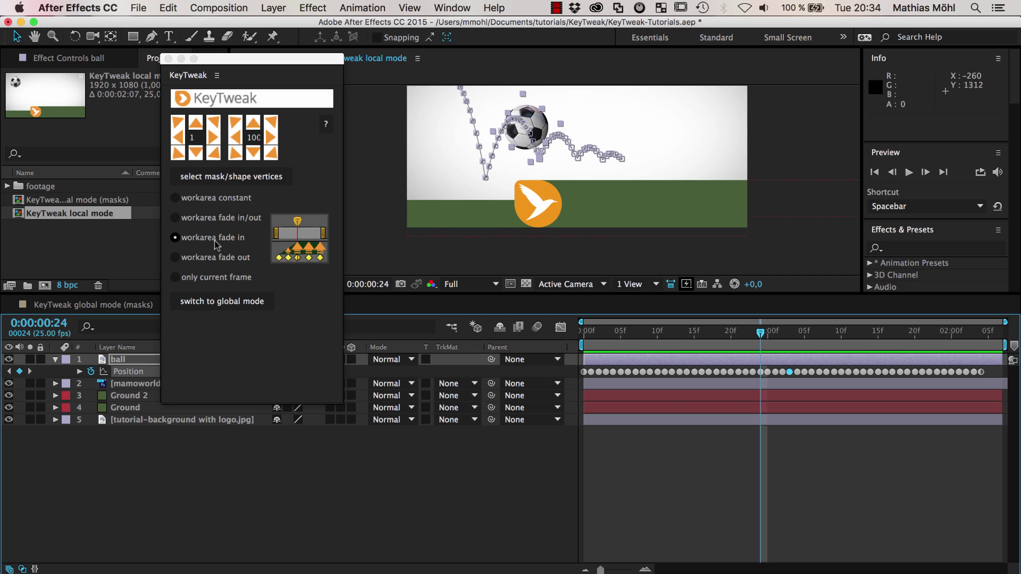
left_click(186, 259)
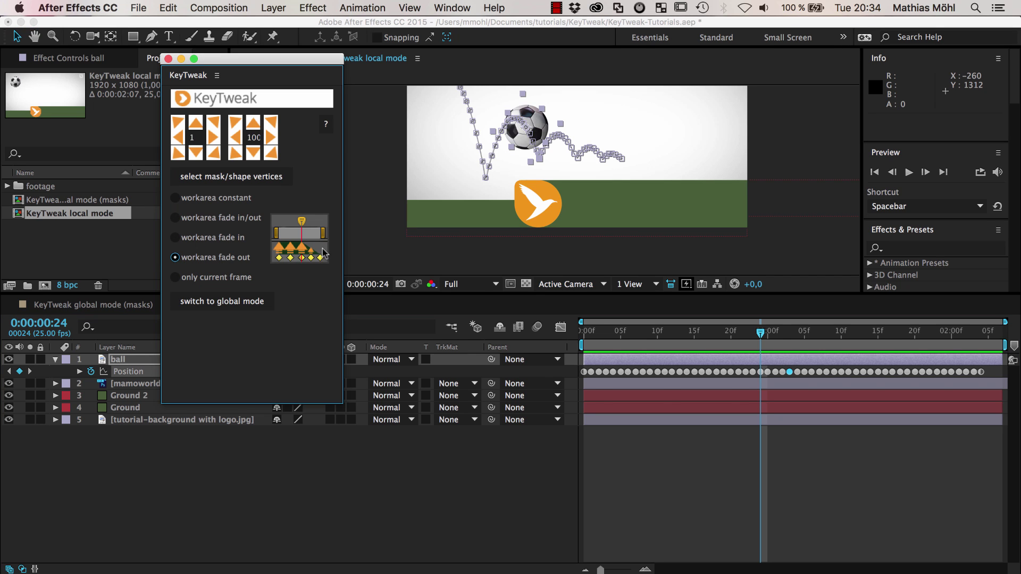
Try KeyTweak's 'only current frame' option, then settle on 'workarea fade in/out'
left_click(176, 278)
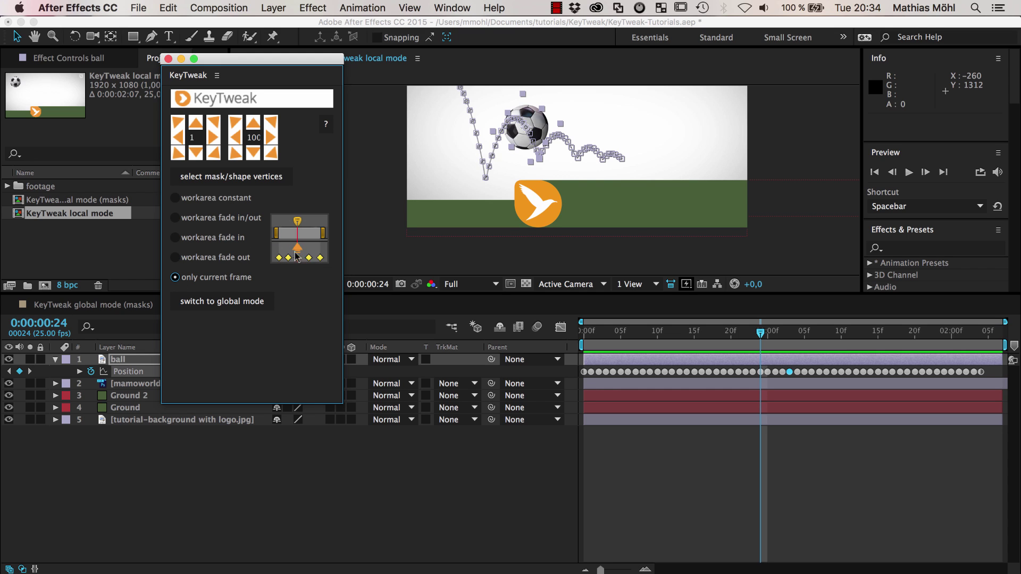
left_click(174, 221)
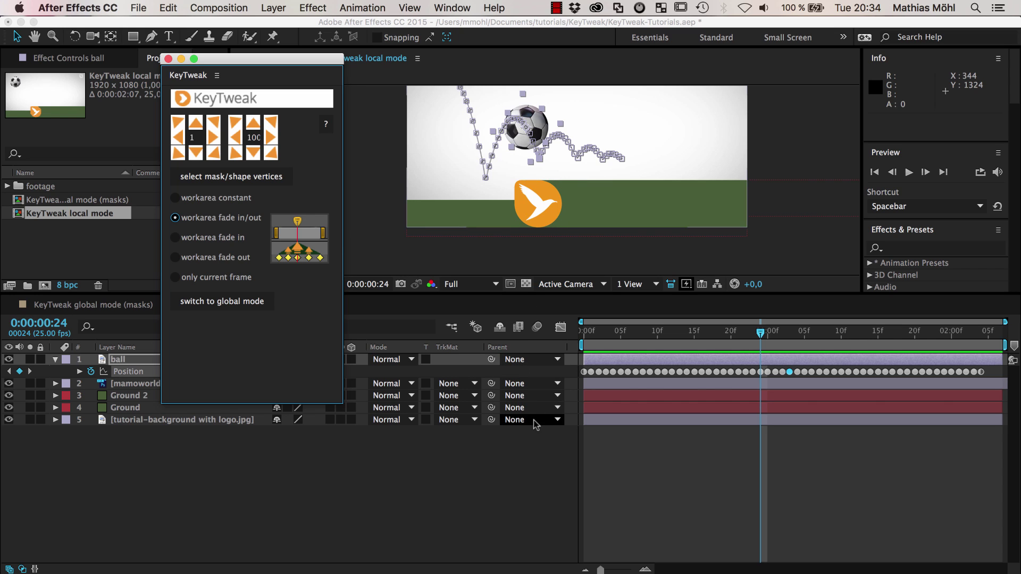
left_click(167, 8)
Undo the time change and four KeyTweak adjustments, then preview the restored bounce
left_click(176, 25)
left_click(168, 8)
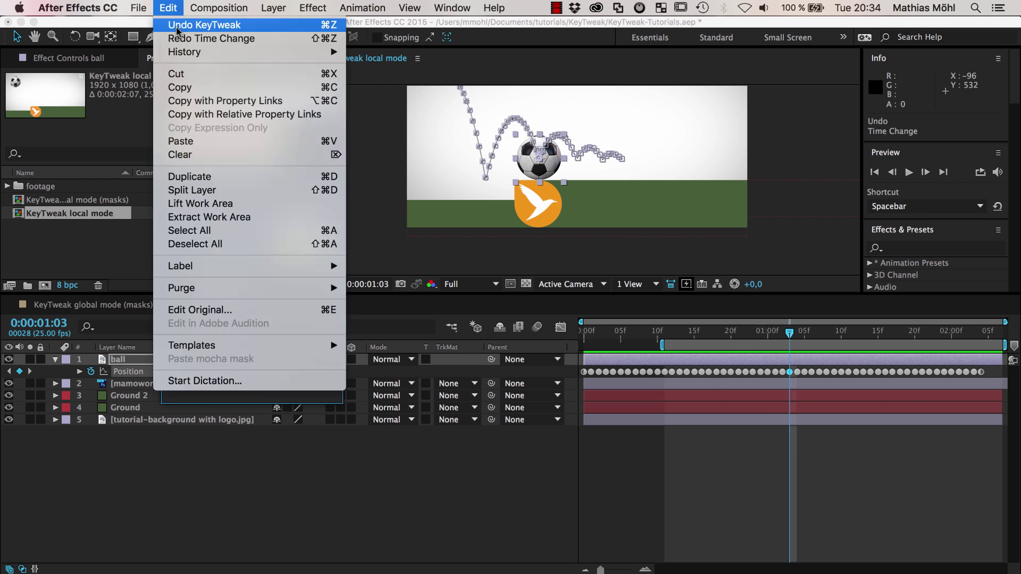
left_click(176, 25)
left_click(168, 8)
left_click(176, 25)
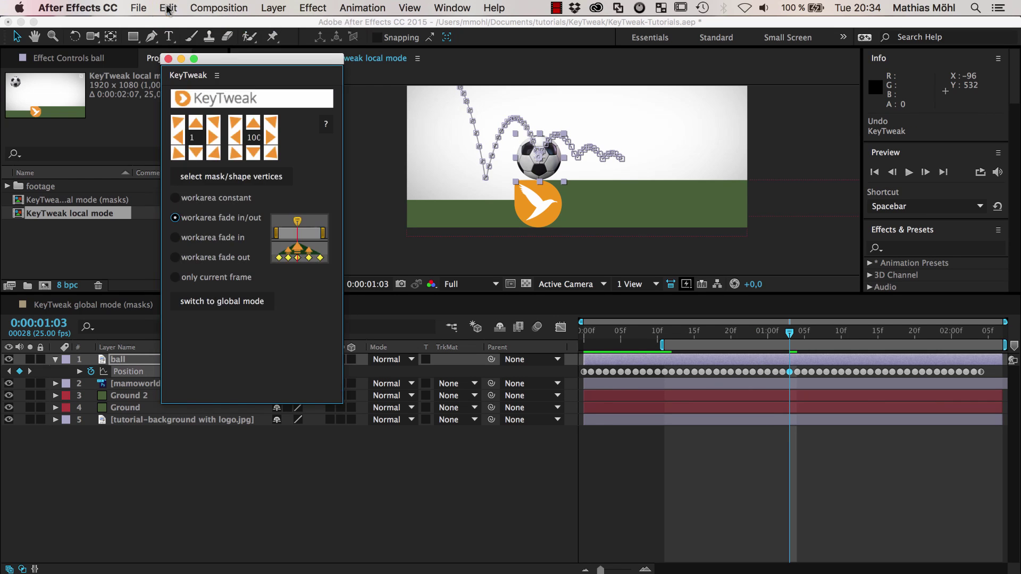
left_click(168, 8)
left_click(176, 25)
left_click(168, 8)
left_click(175, 25)
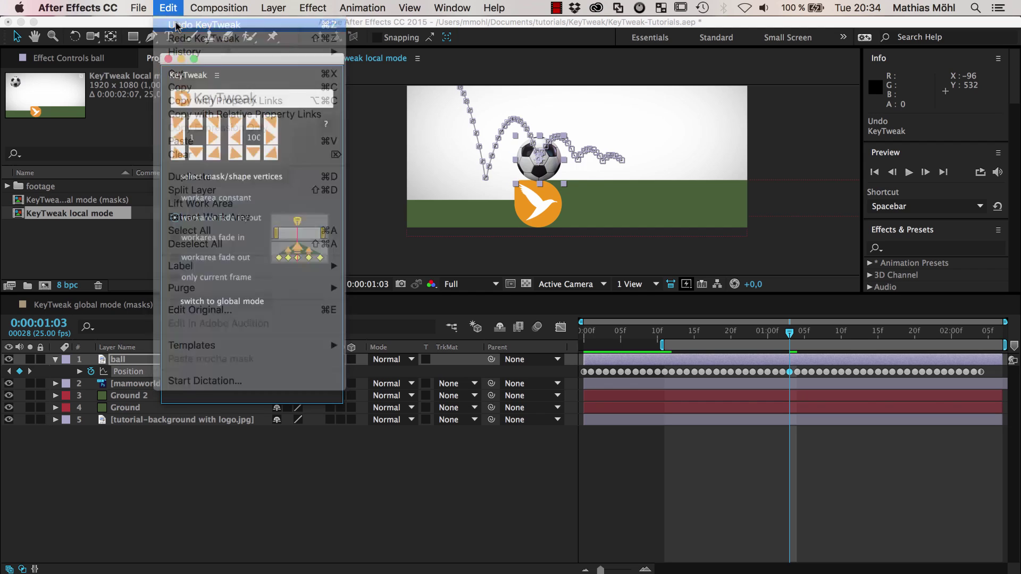
key("space")
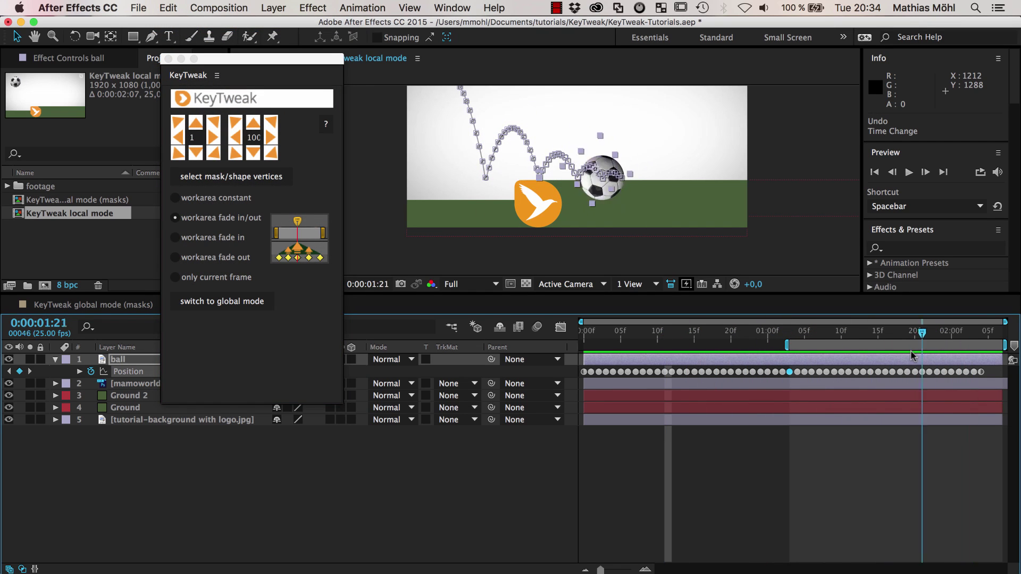
key("space")
Delete the Ground 2 layer and preview the bounce again
left_click(126, 396)
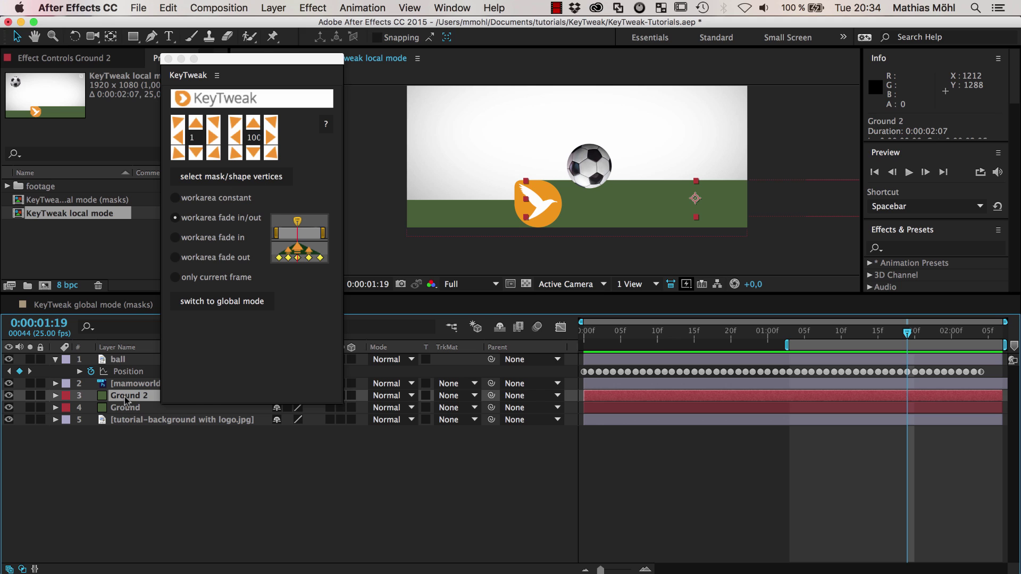
key("Delete")
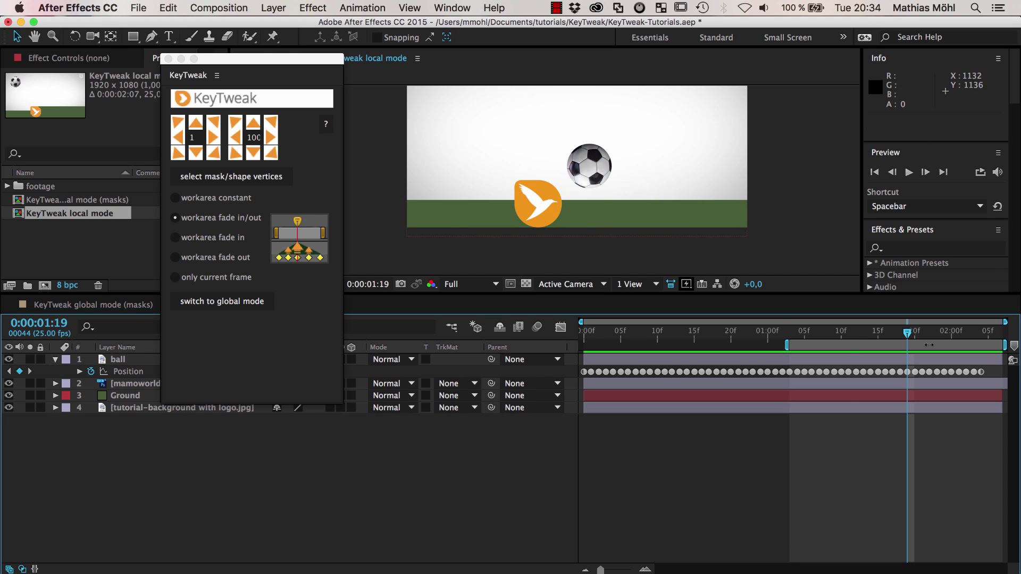
key("space")
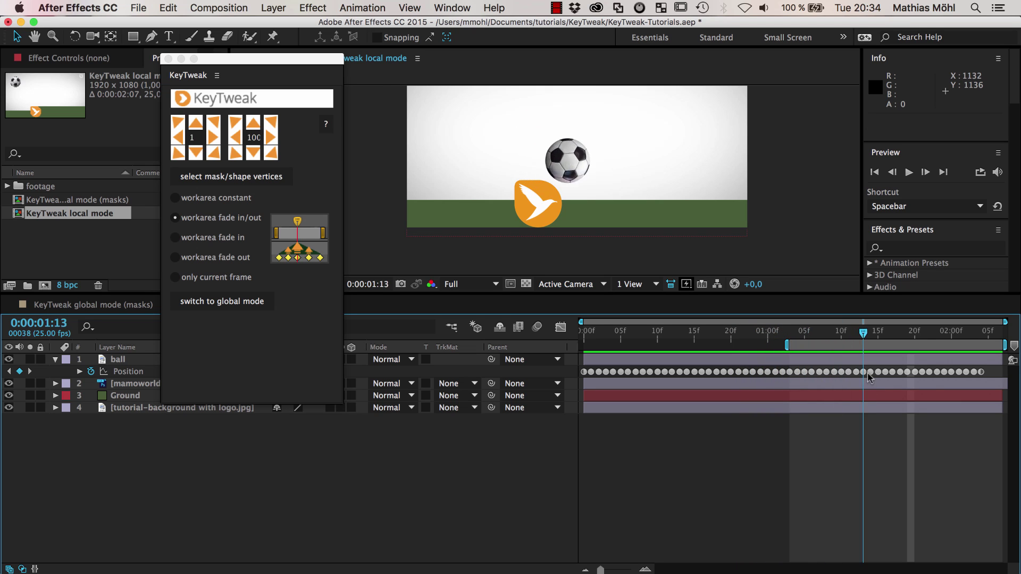
key("space")
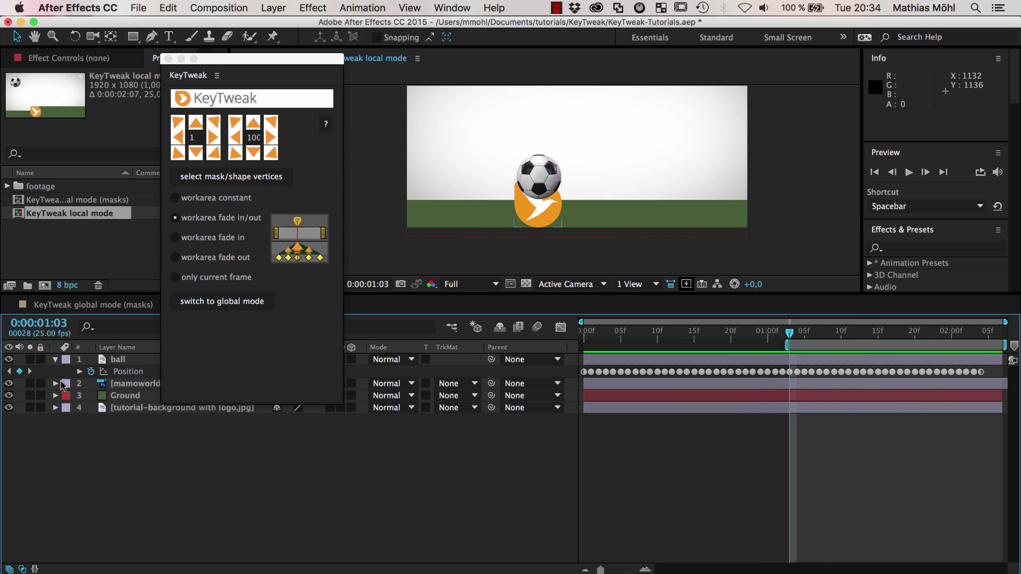
Select all of the ball's Position keyframes and scrub its motion around 0:00:01:03
left_click(134, 383)
left_click(129, 372)
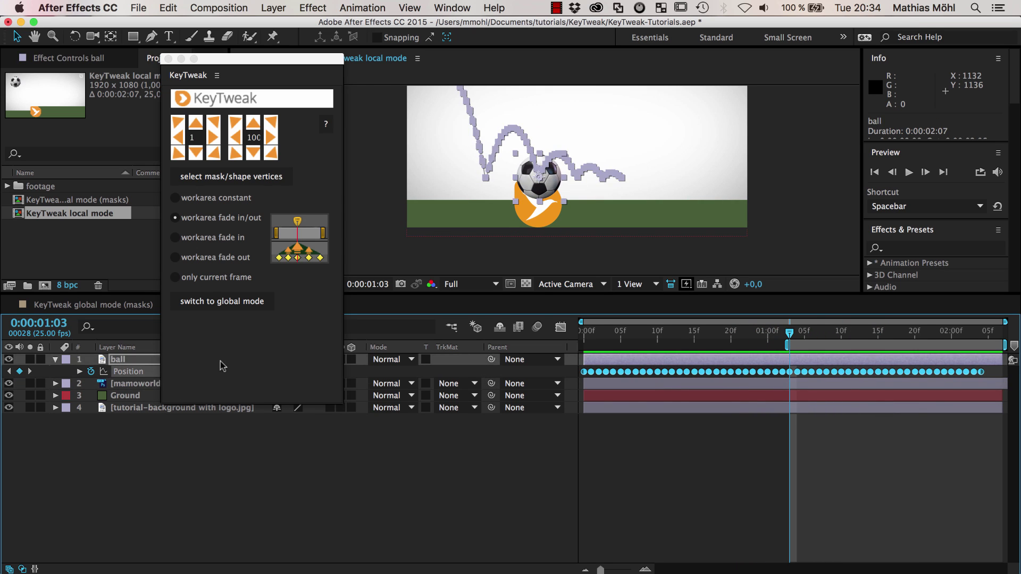
scroll(536, 171, "up", 3)
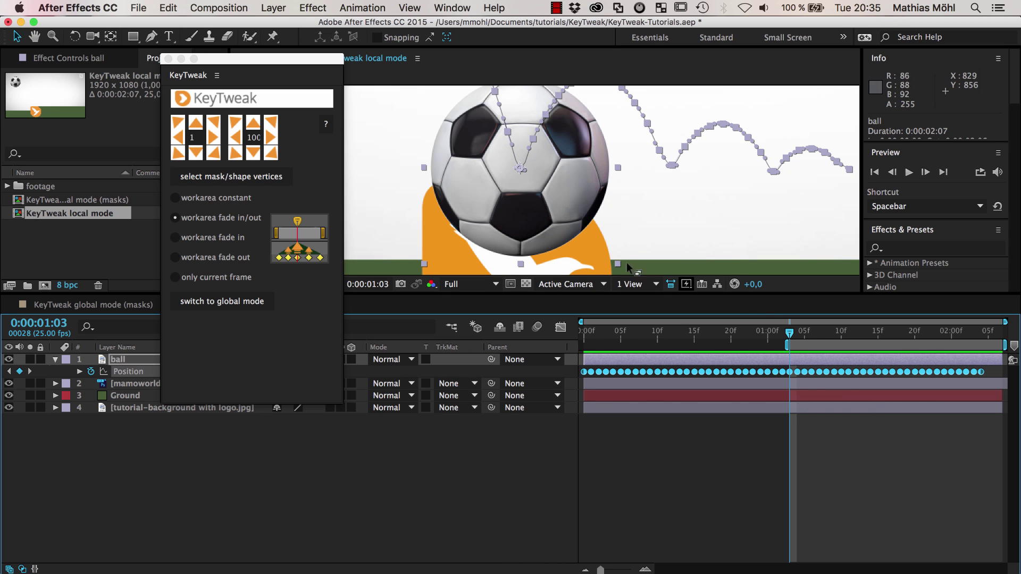
mouse_move(792, 338)
left_mouse_down()
mouse_move(742, 338)
mouse_move(792, 338)
left_mouse_up()
Set the work-area end to 0:00:01:15 and its start to 0:00:00:11
left_click_drag(790, 333, 878, 341)
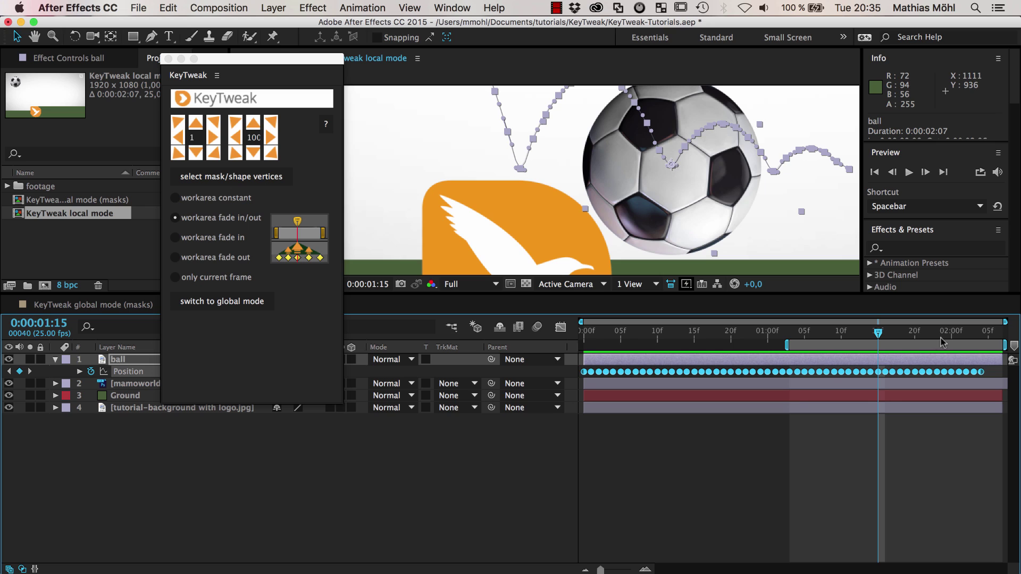
left_click_drag(1007, 346, 881, 358)
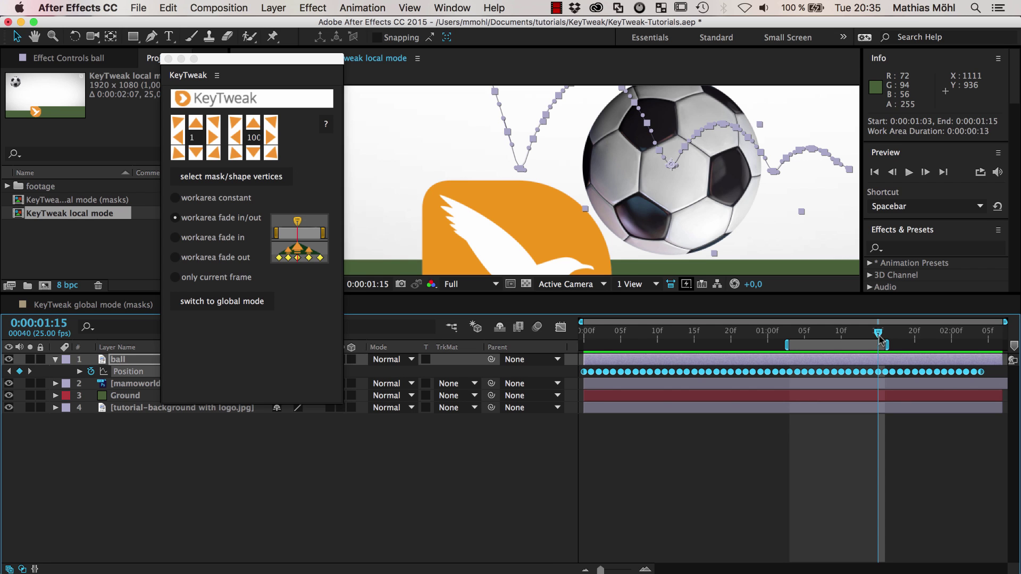
left_click_drag(878, 334, 665, 339)
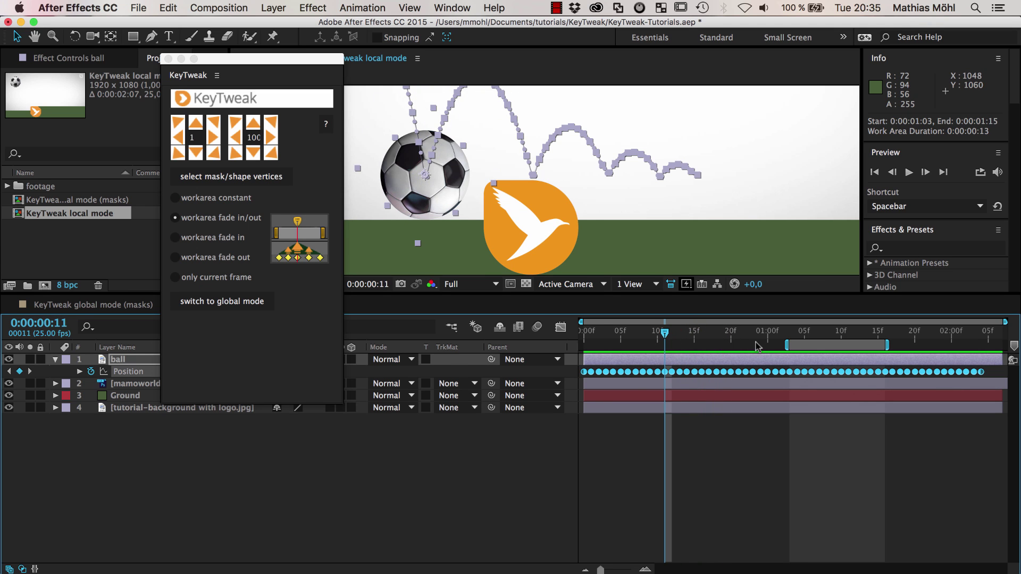
mouse_move(787, 345)
left_mouse_down()
mouse_move(664, 345)
mouse_move(694, 334)
mouse_move(885, 334)
mouse_move(878, 351)
mouse_move(789, 351)
left_mouse_up()
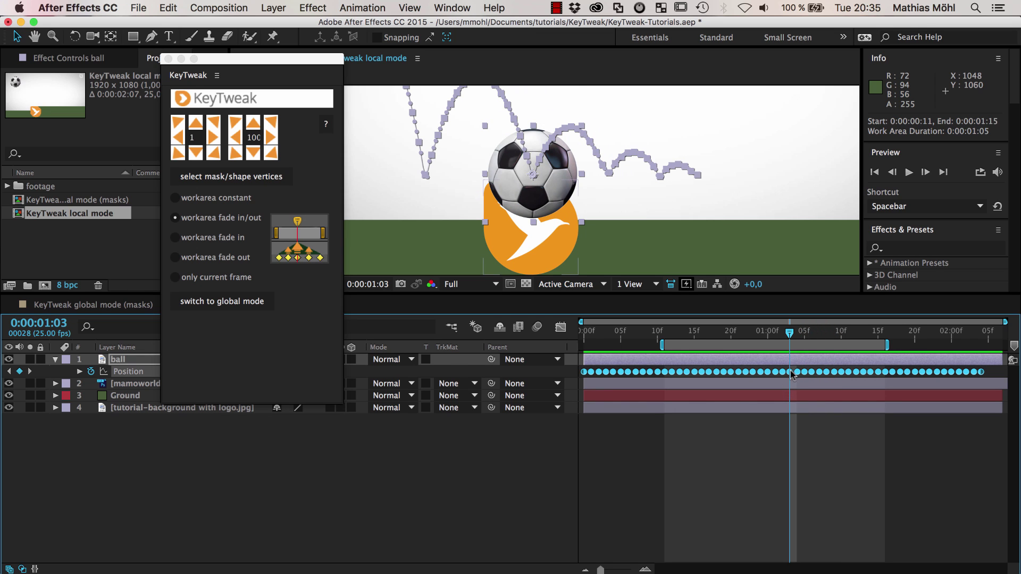
mouse_move(790, 375)
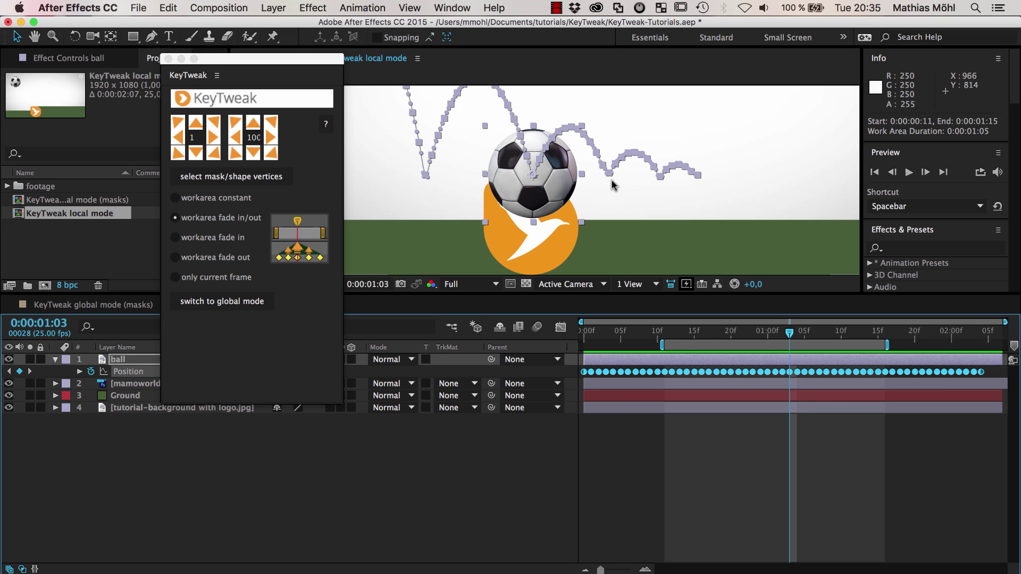
Raise the ball's keyframes with KeyTweak's fade in/out mode, using a step amount of 8
left_click(256, 128)
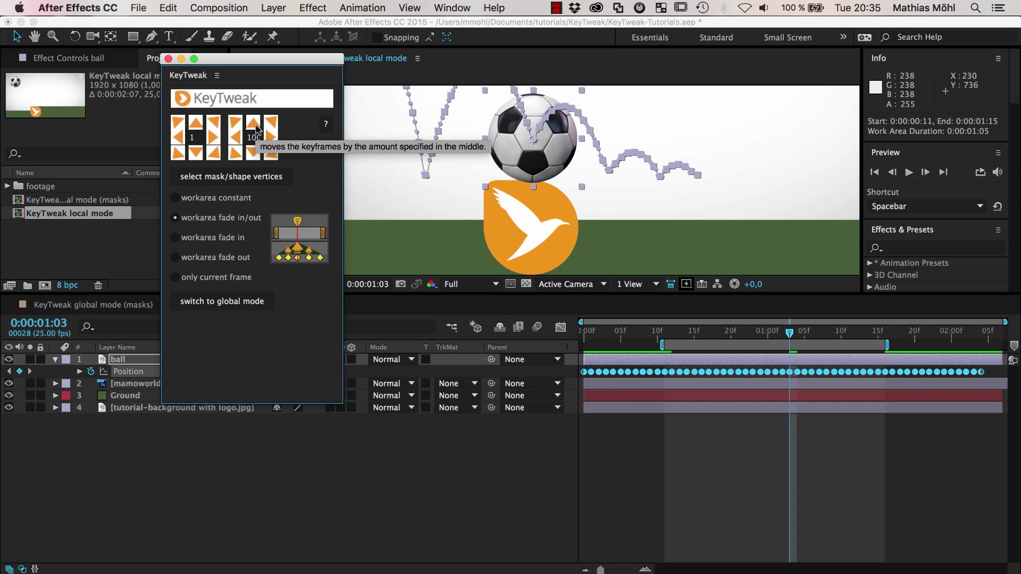
left_click(199, 141)
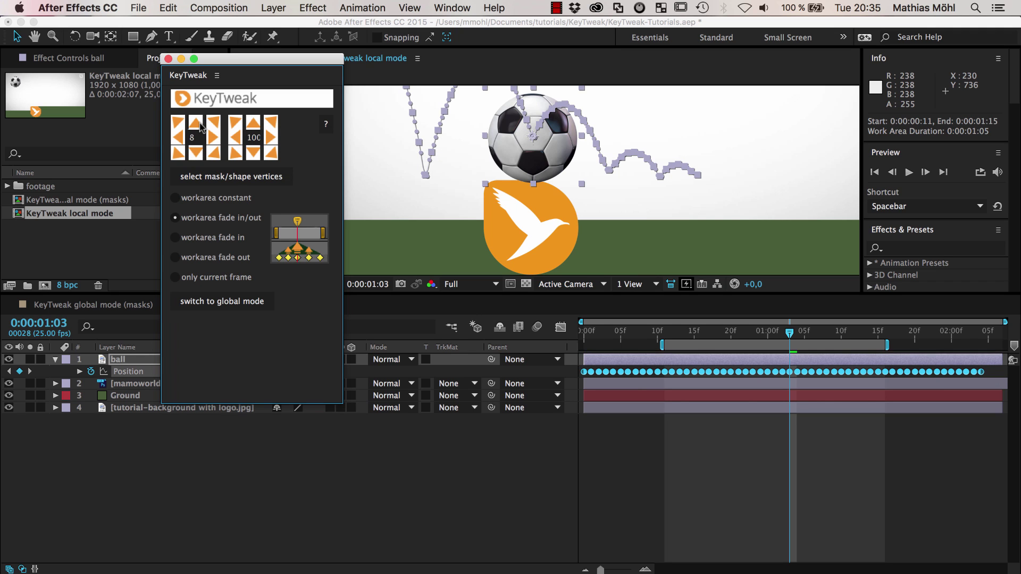
left_click(231, 133)
scroll(611, 255, "down", 1)
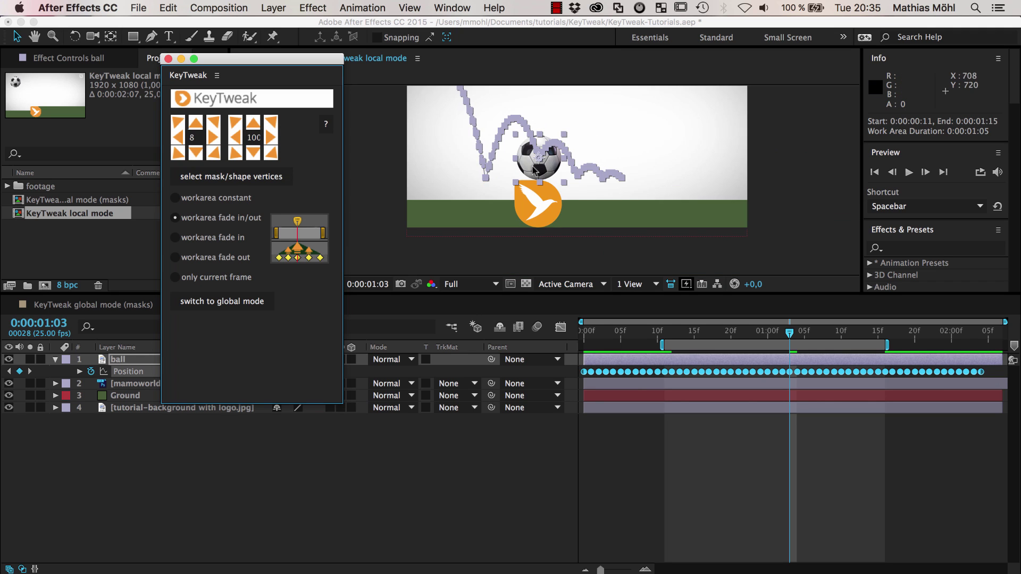
left_click_drag(789, 340, 885, 358)
Move the work-area start to 0:00:01:03 with the B key, keeping the end at 0:00:01:15
scroll(601, 198, "up", 3)
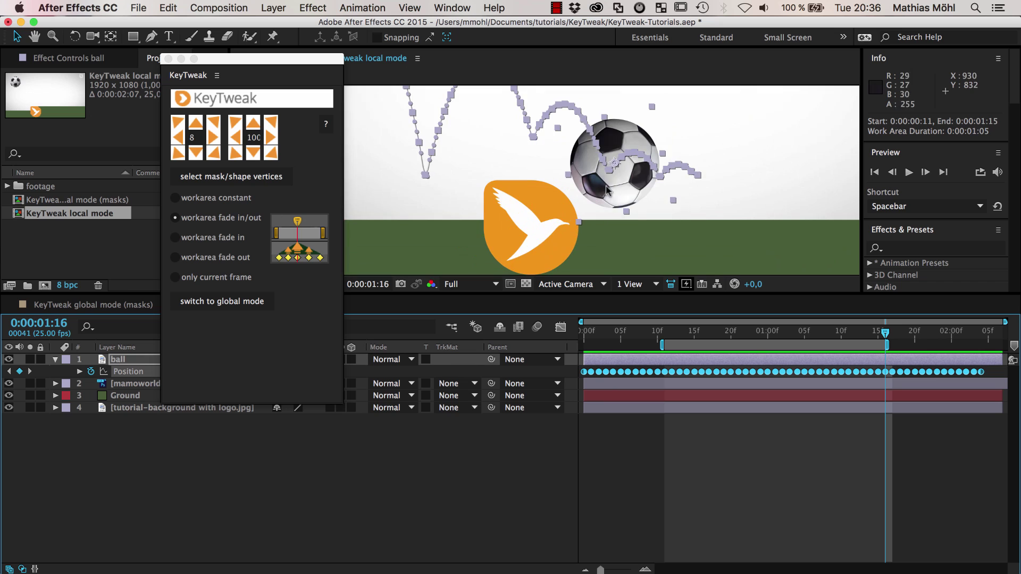
scroll(601, 198, "down", 1)
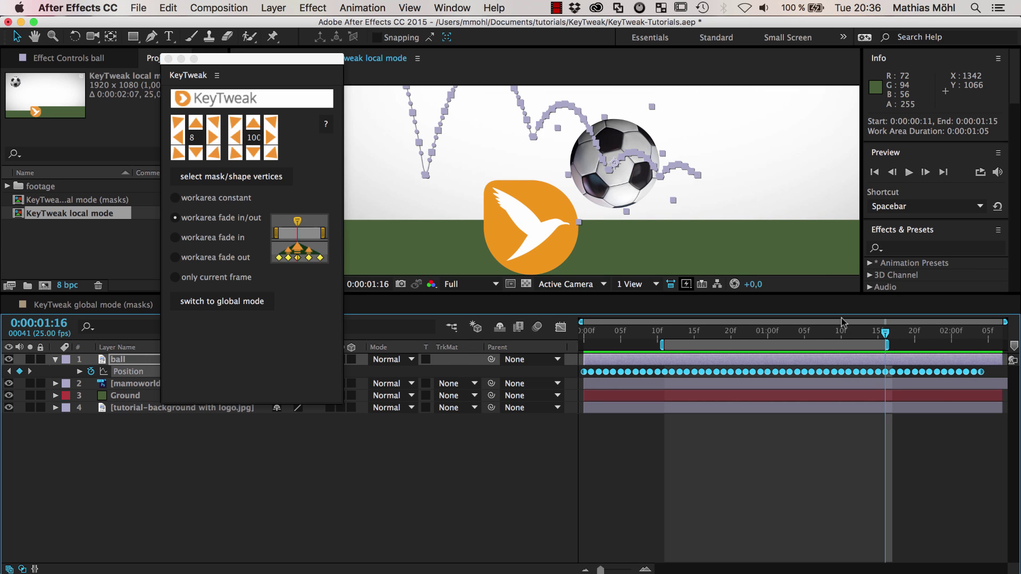
left_click_drag(885, 333, 877, 361)
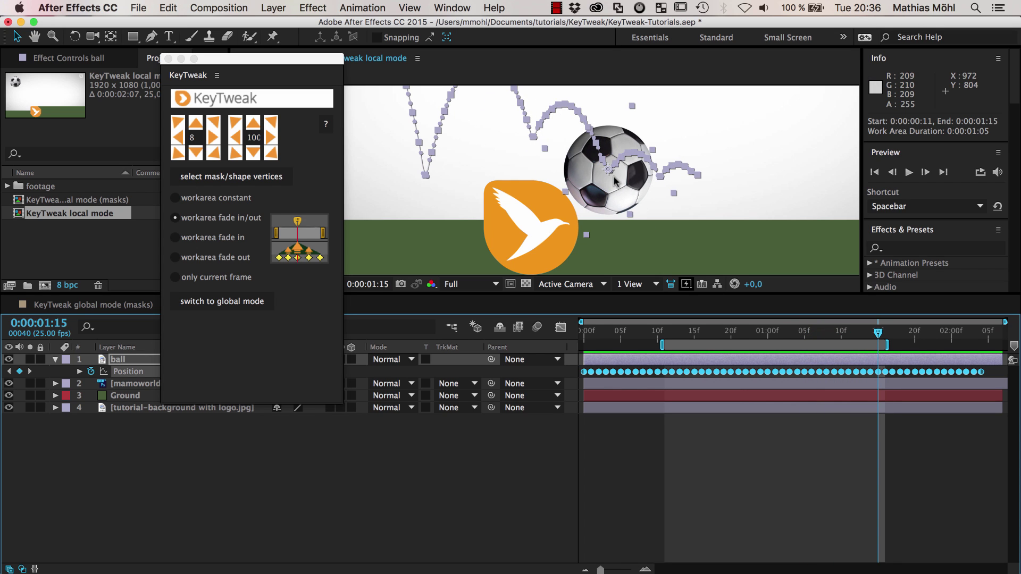
key("b")
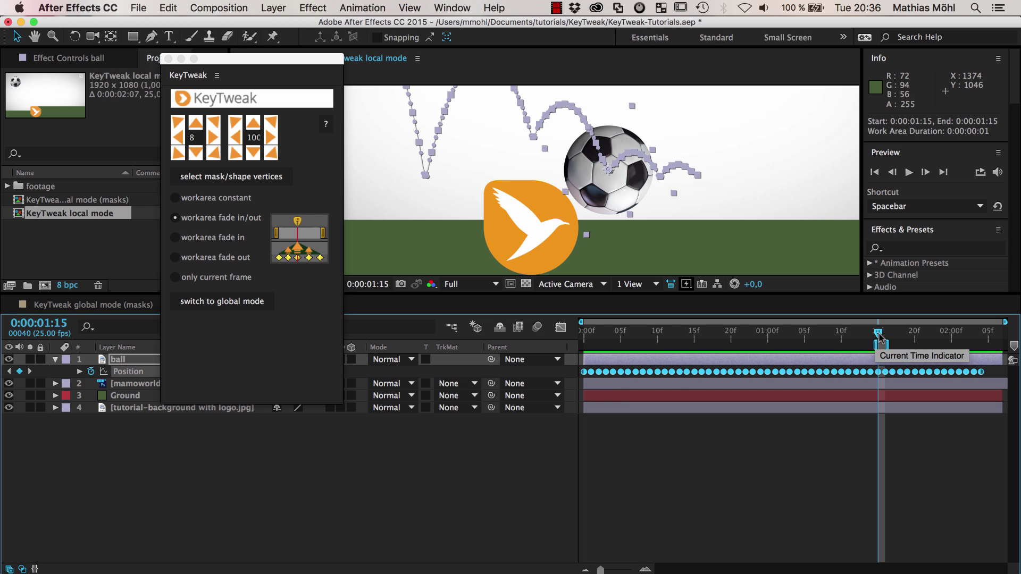
left_click_drag(878, 336, 793, 341)
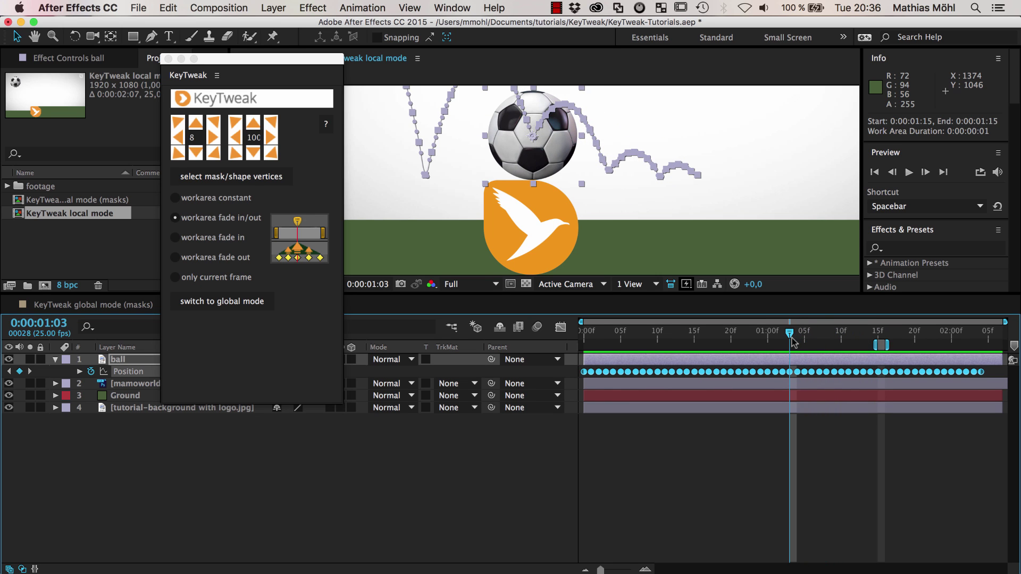
key("b")
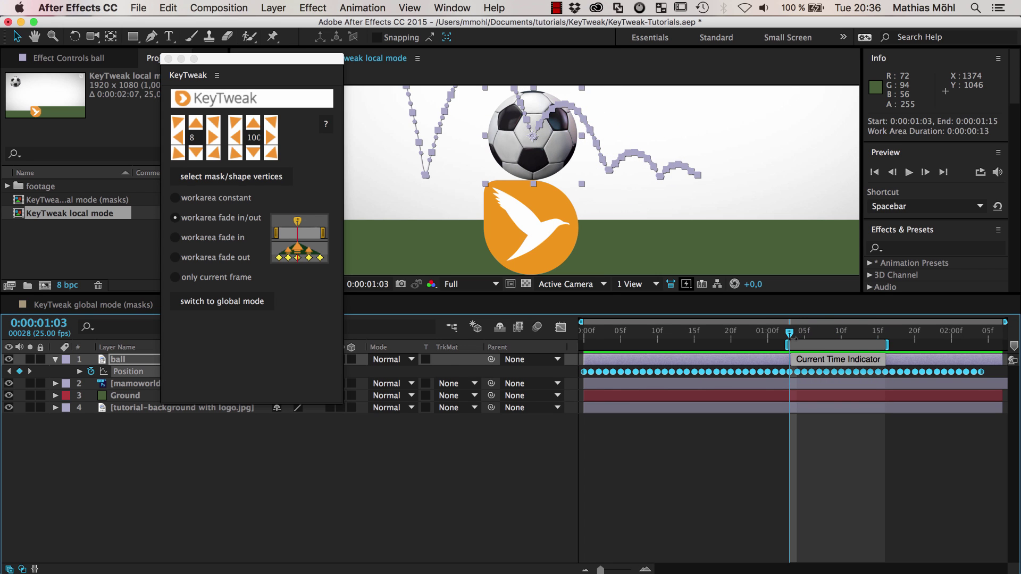
left_click_drag(792, 341, 830, 350)
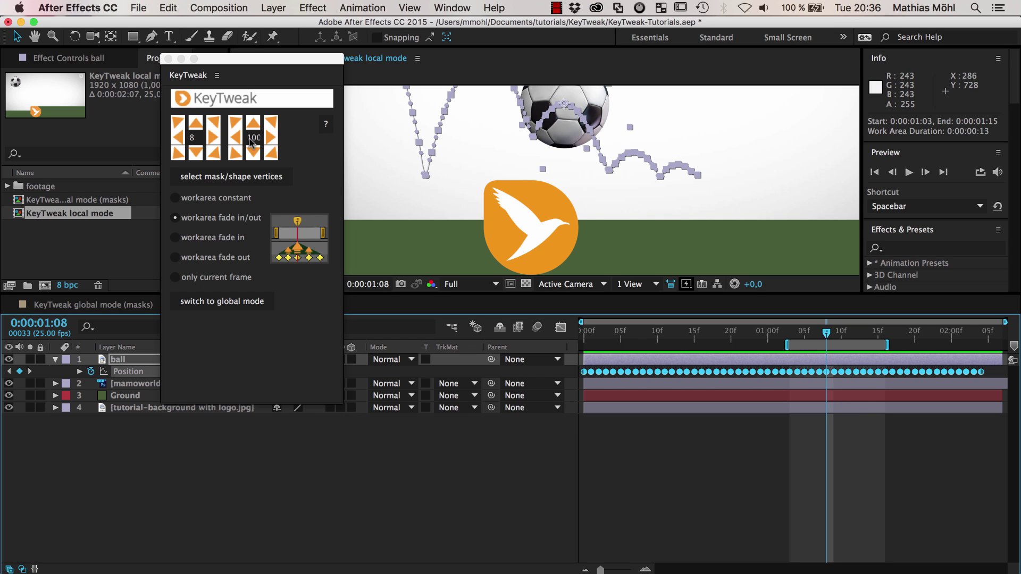
Set KeyTweak's step amount to 30 and push the ball's Position keyframes up by 30
left_click(196, 138)
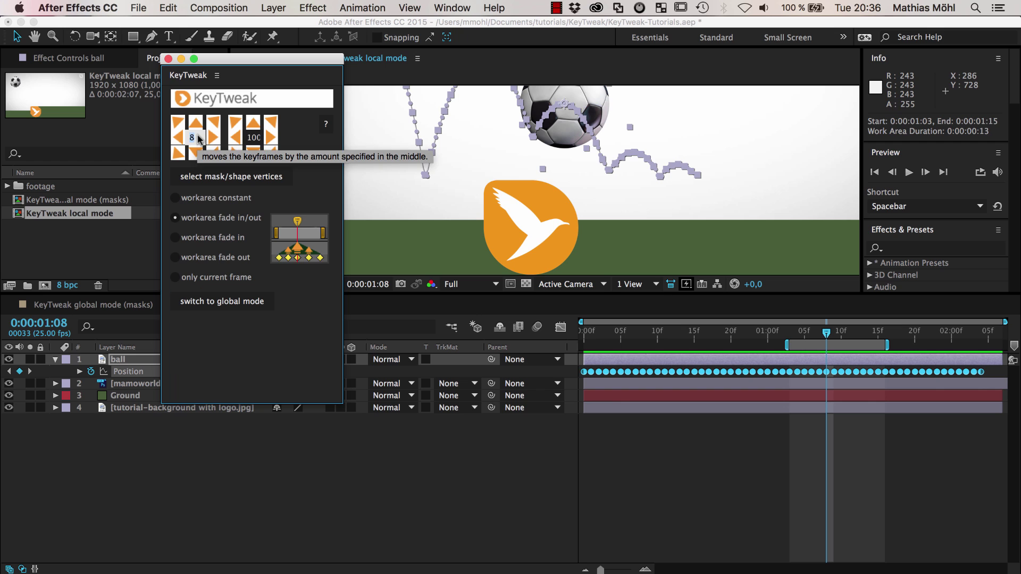
type("30")
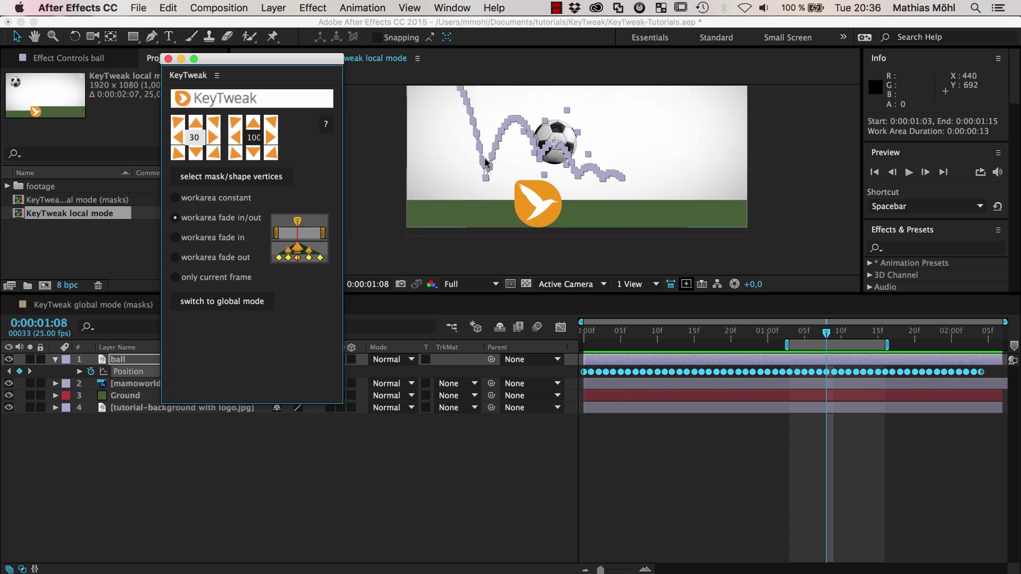
scroll(487, 162, "down", 2)
scroll(512, 166, "up", 2)
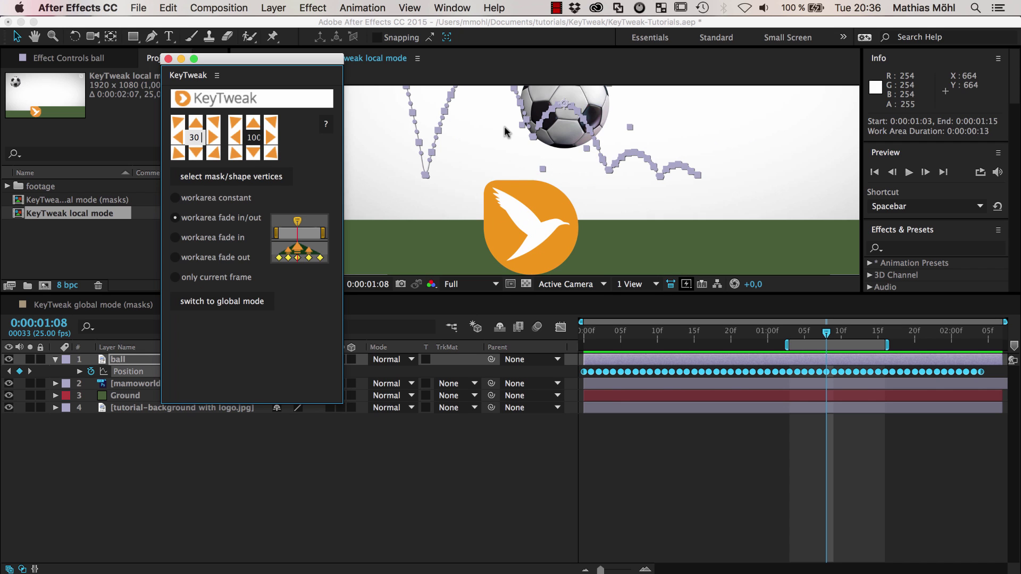
left_click(505, 153)
left_click_drag(505, 153, 553, 190)
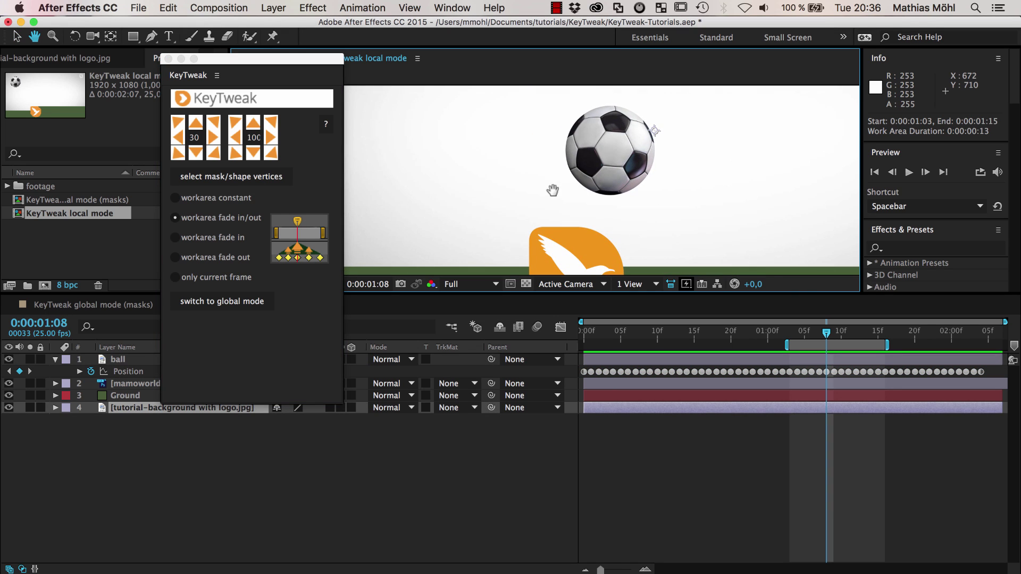
left_click(128, 372)
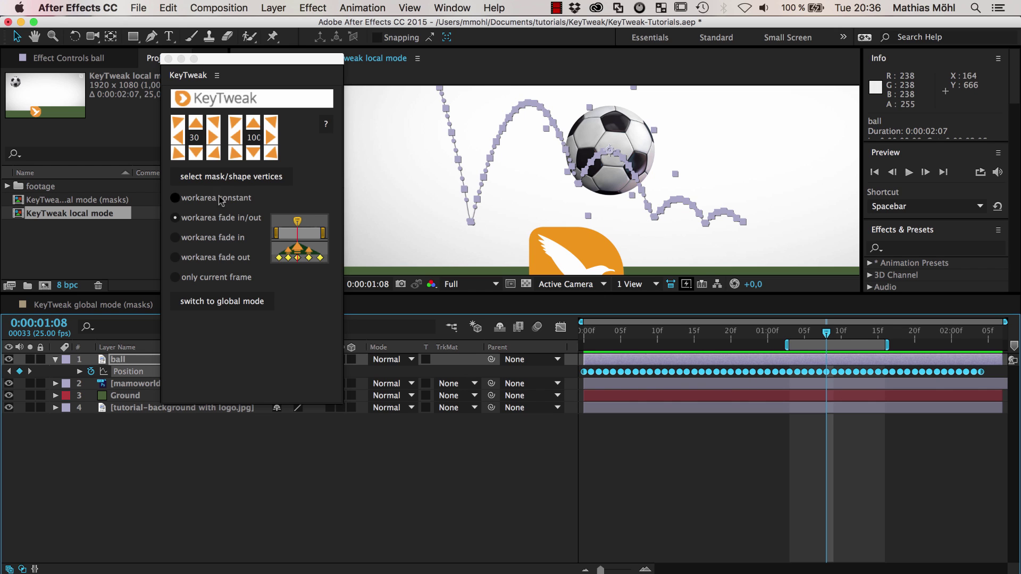
left_click(196, 125)
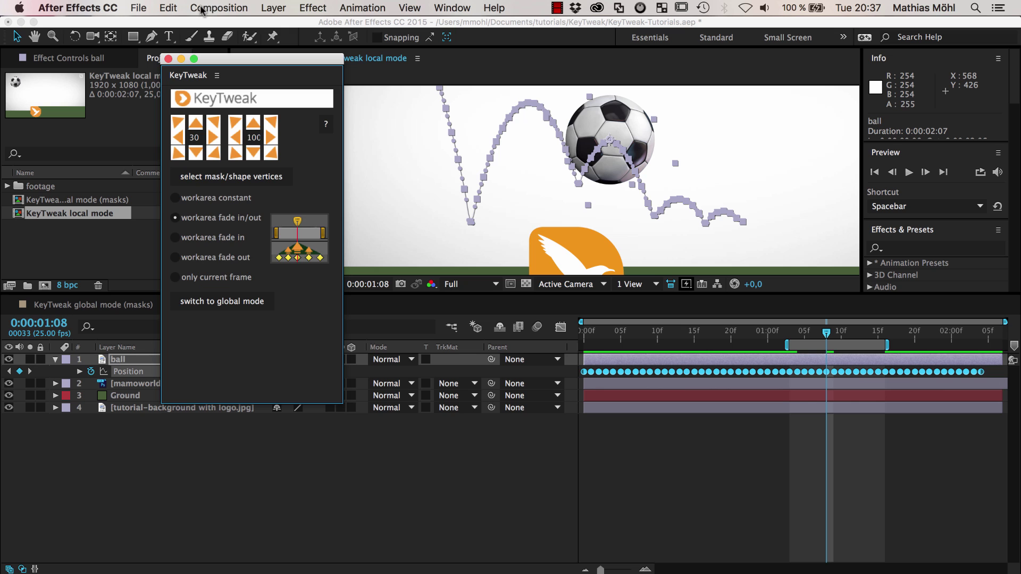
Undo, then redo, the last KeyTweak keyframe nudge
left_click(168, 7)
left_click(173, 21)
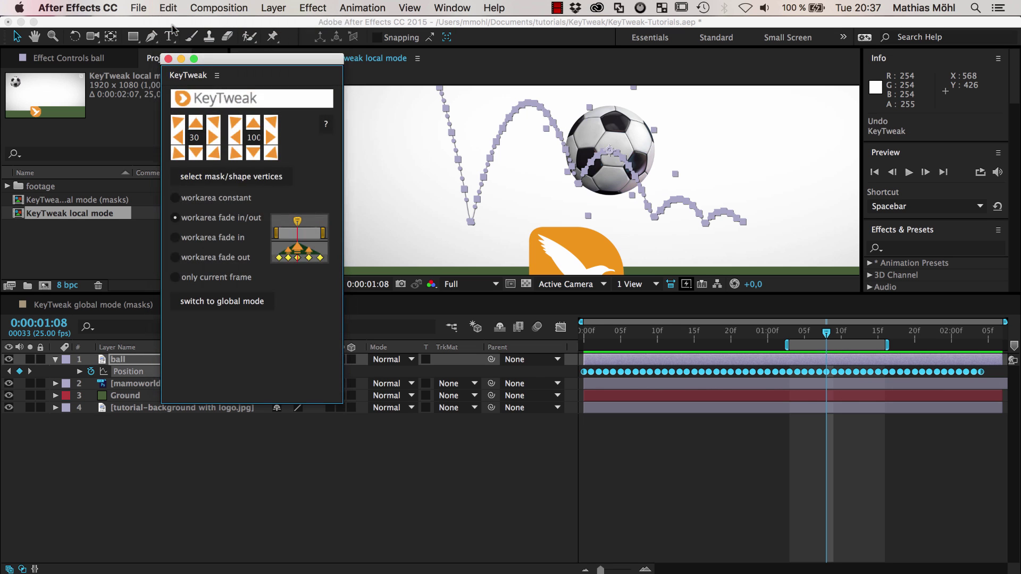
left_click(168, 8)
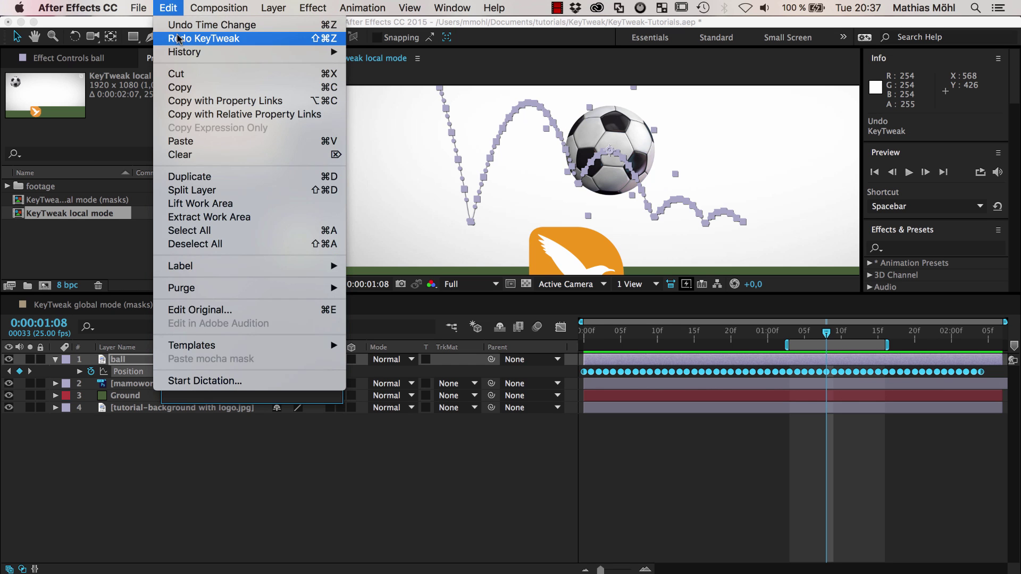
left_click(179, 38)
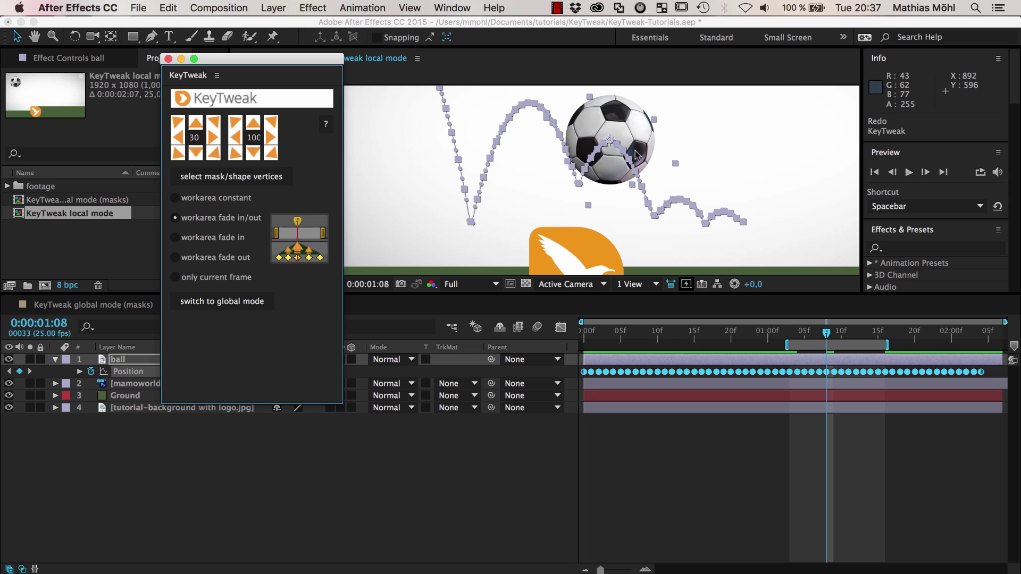
Widen the work area from 0:00:00:00 to the composition end at 0:00:02:06
scroll(654, 223, "down", 2)
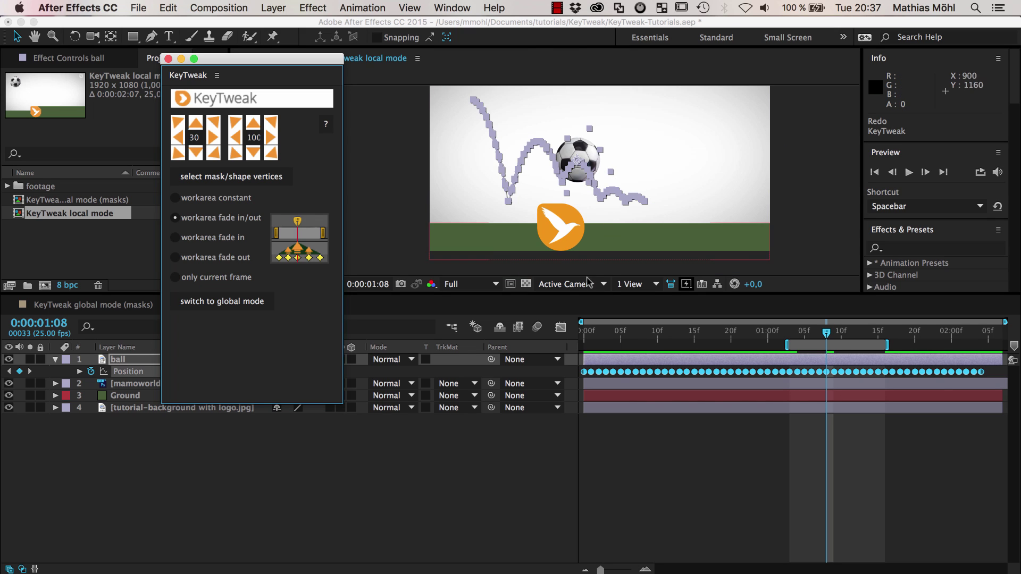
left_click_drag(787, 346, 581, 346)
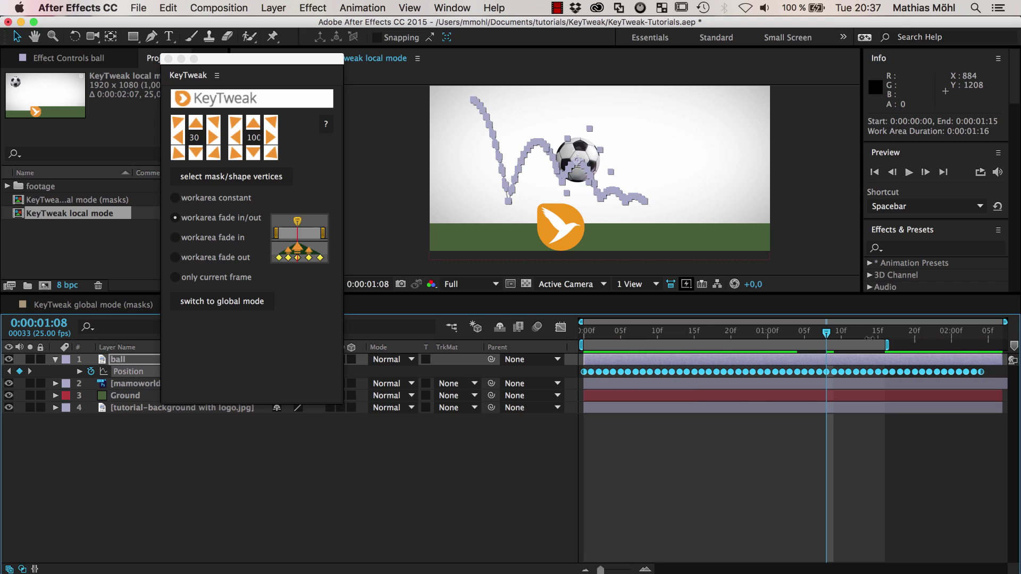
left_click_drag(888, 344, 1004, 344)
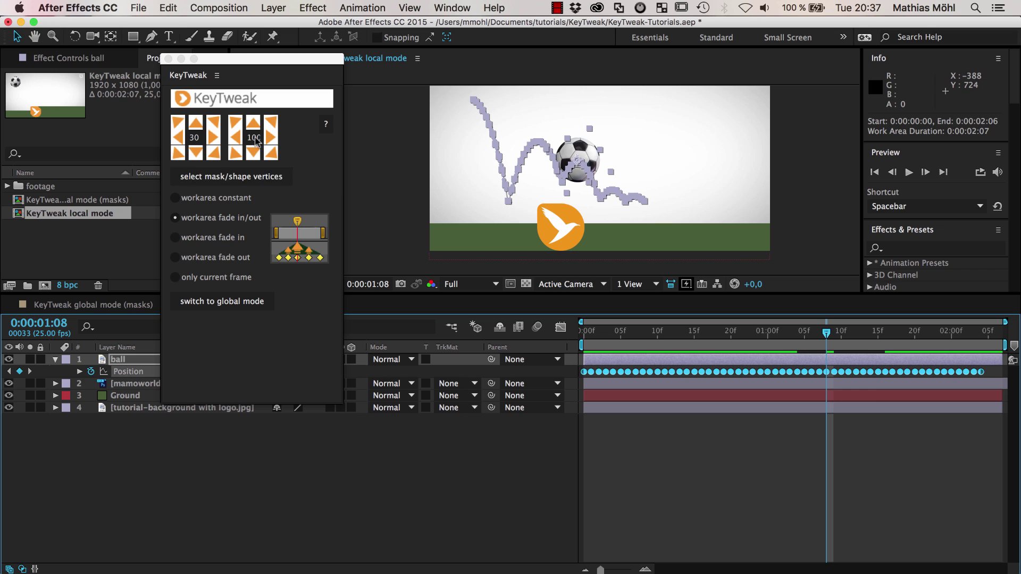
Nudge the ball's whole path right in KeyTweak's 'workarea constant' mode, then close KeyTweak
left_click(176, 198)
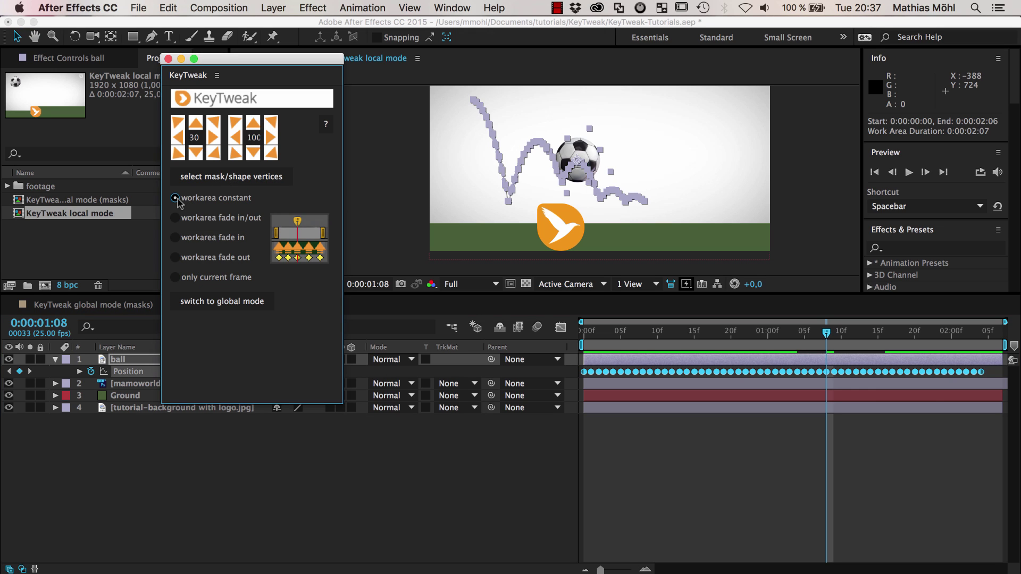
left_click(272, 139)
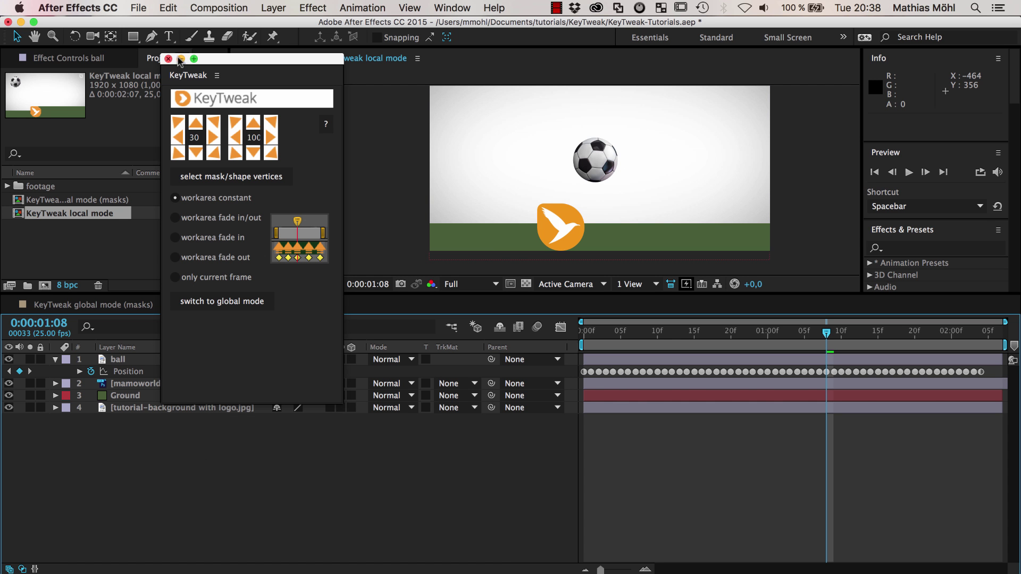
left_click(168, 58)
Open iExpressions2 from the Window menu and load Throw 2D from Physics Simulations > Real Time
left_click(448, 8)
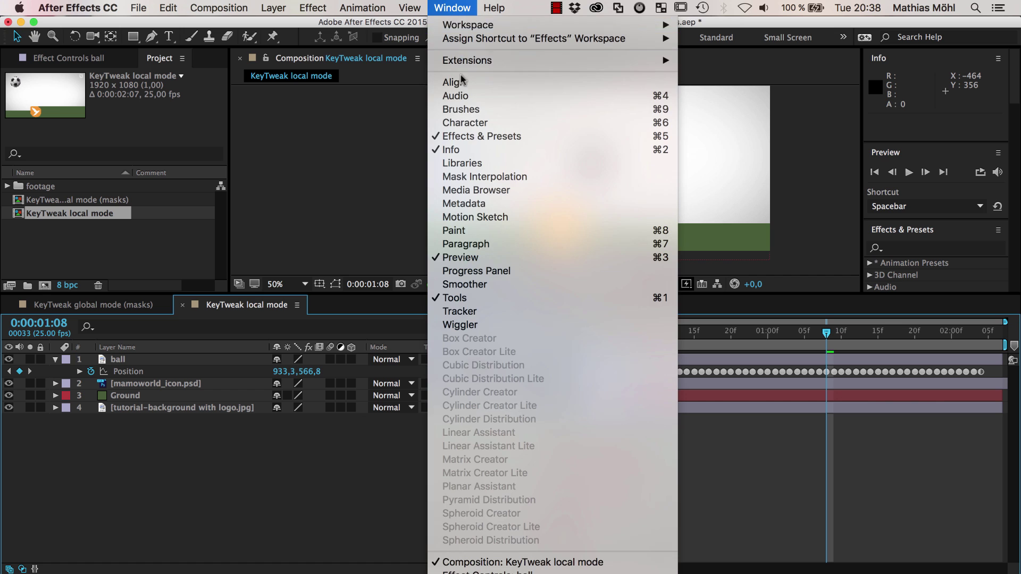
scroll(513, 488, "down", 15)
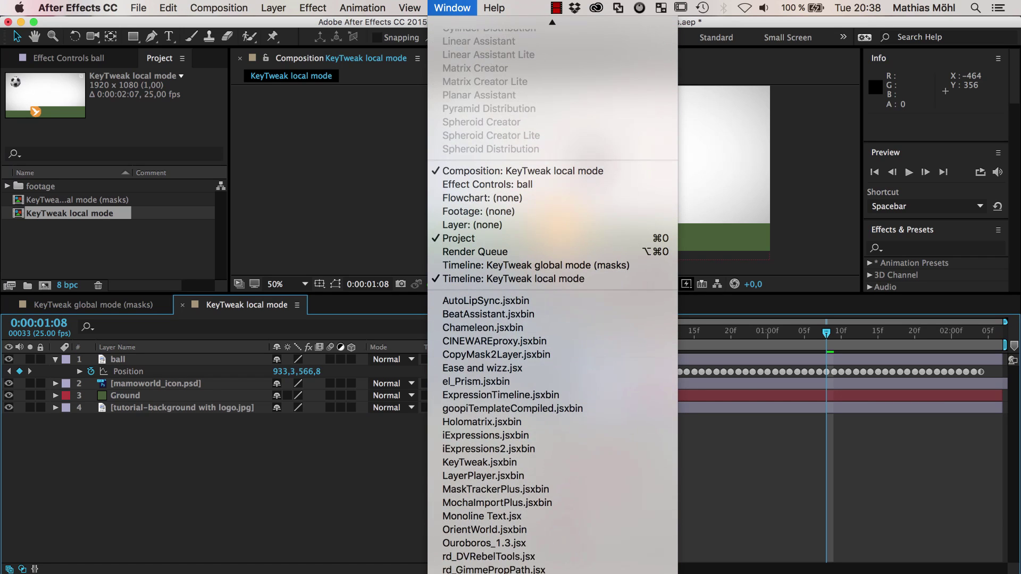
left_click(504, 450)
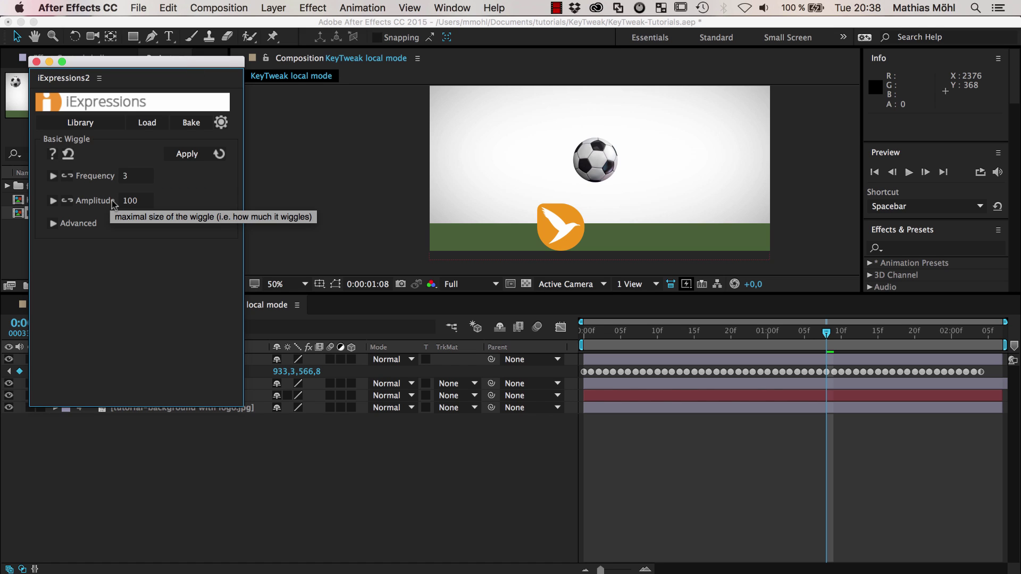
left_click(91, 123)
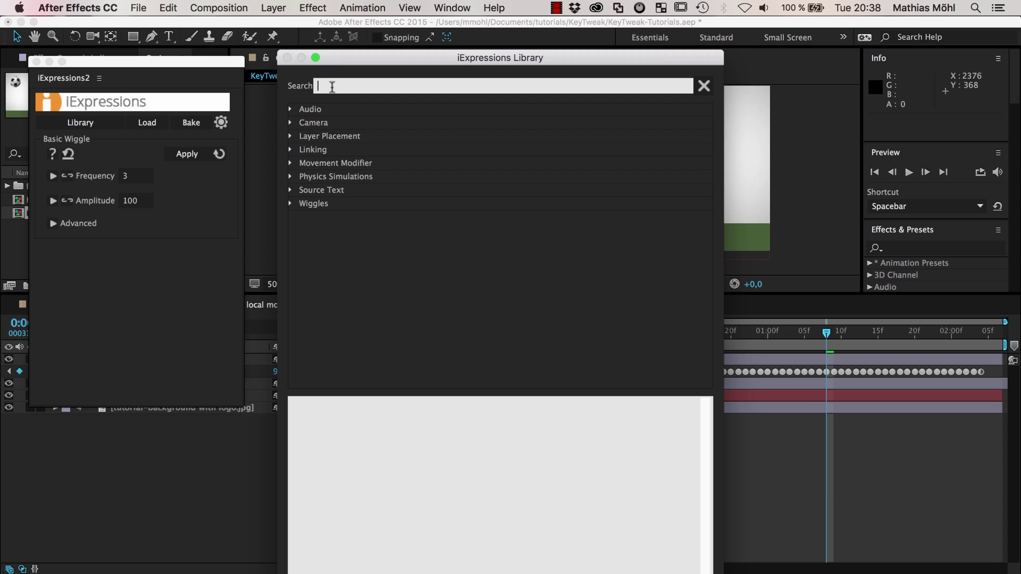
left_click(290, 176)
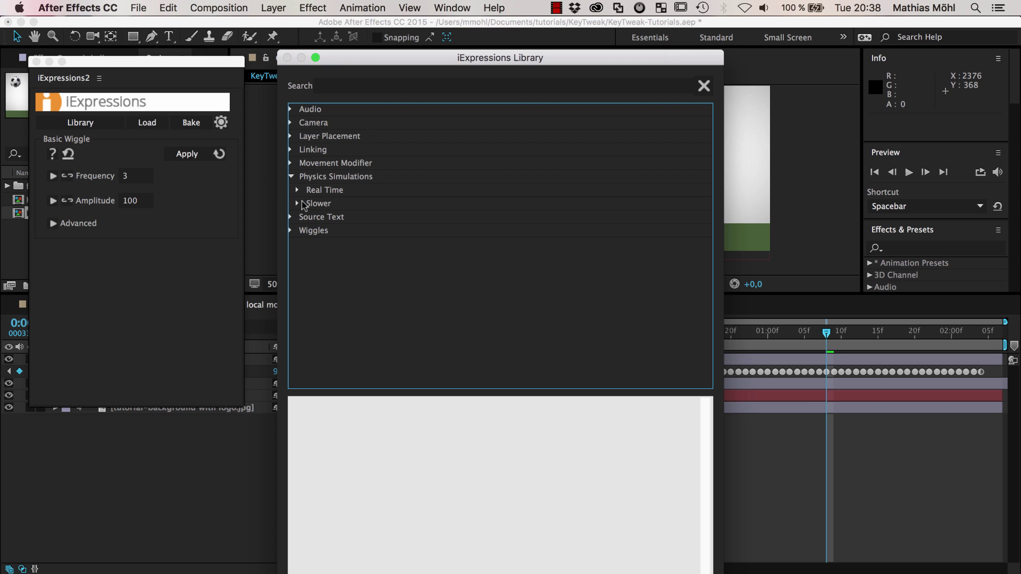
left_click(297, 190)
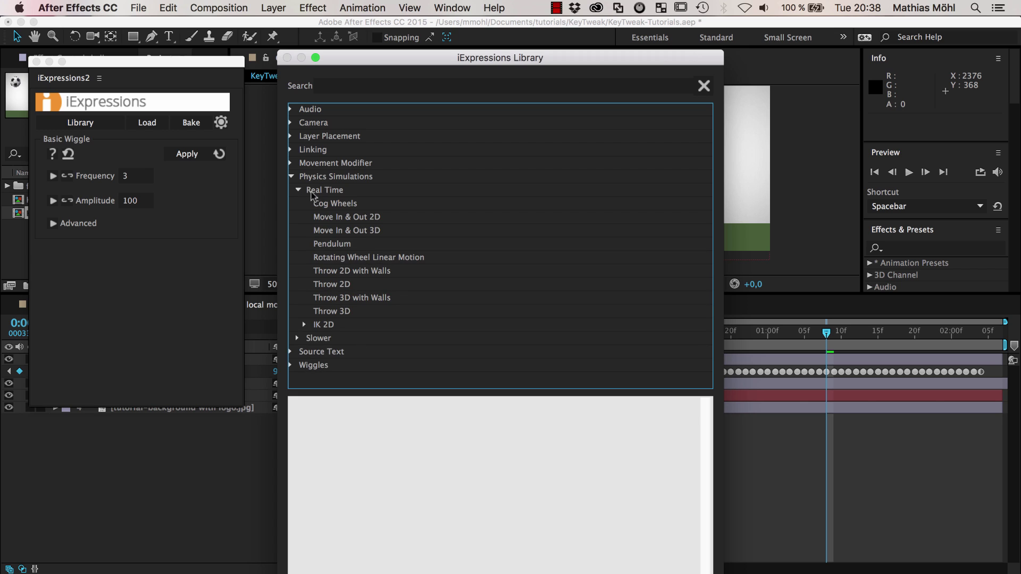
left_click(347, 287)
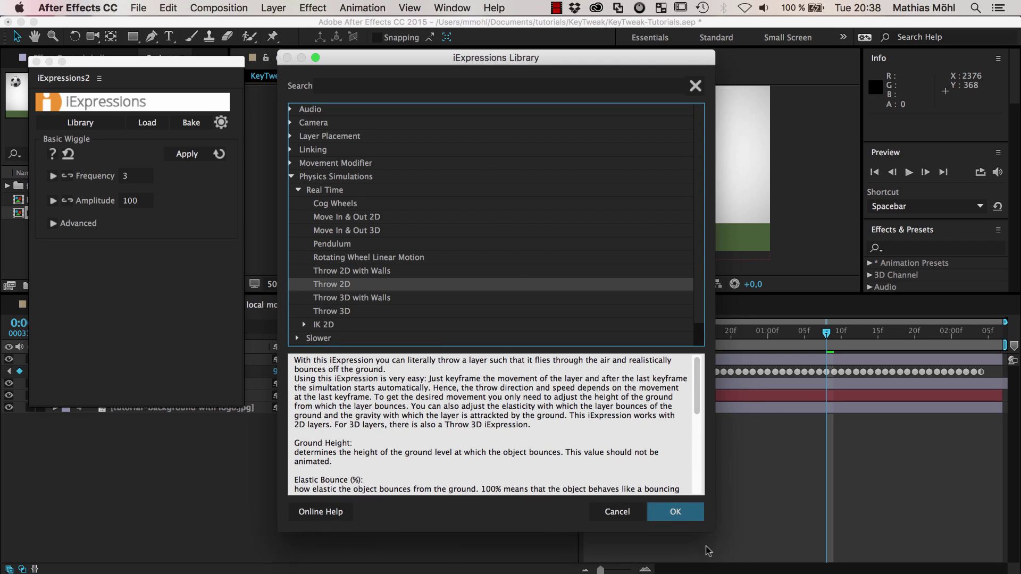
left_click(678, 512)
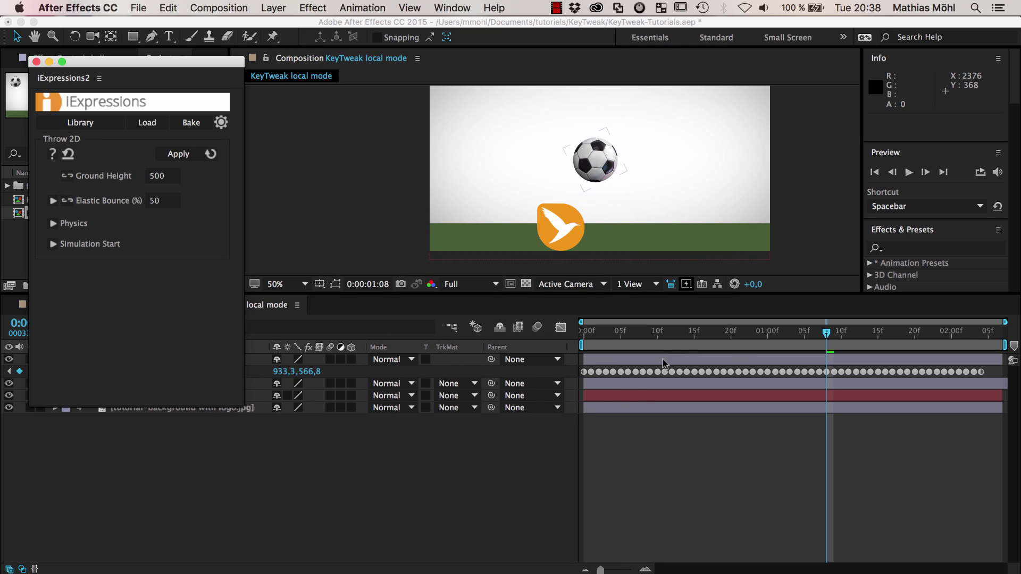
At frame 0, clear all of the ball's Position keyframes and preview the result
left_click_drag(666, 332, 584, 332)
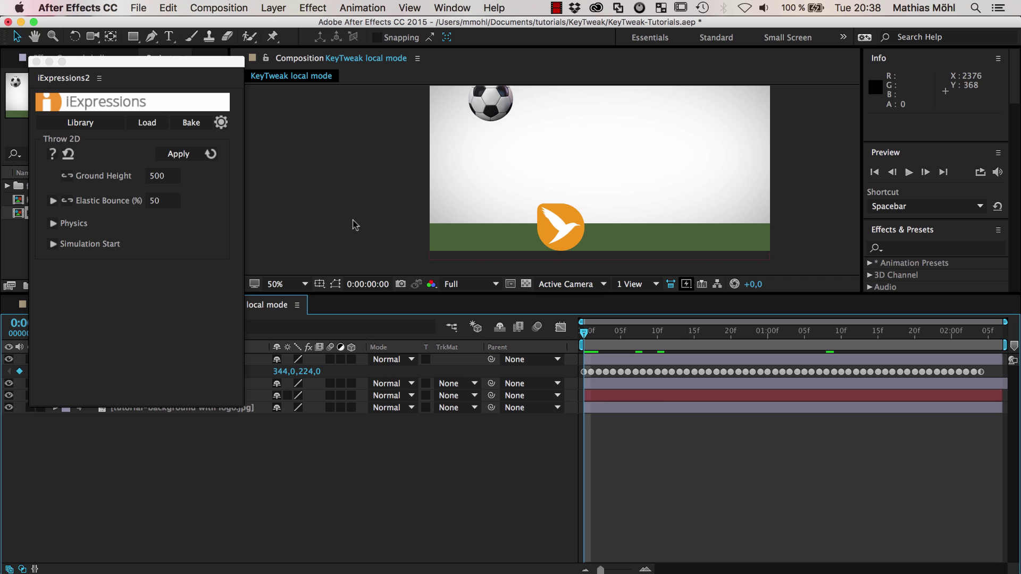
left_click_drag(147, 65, 892, 75)
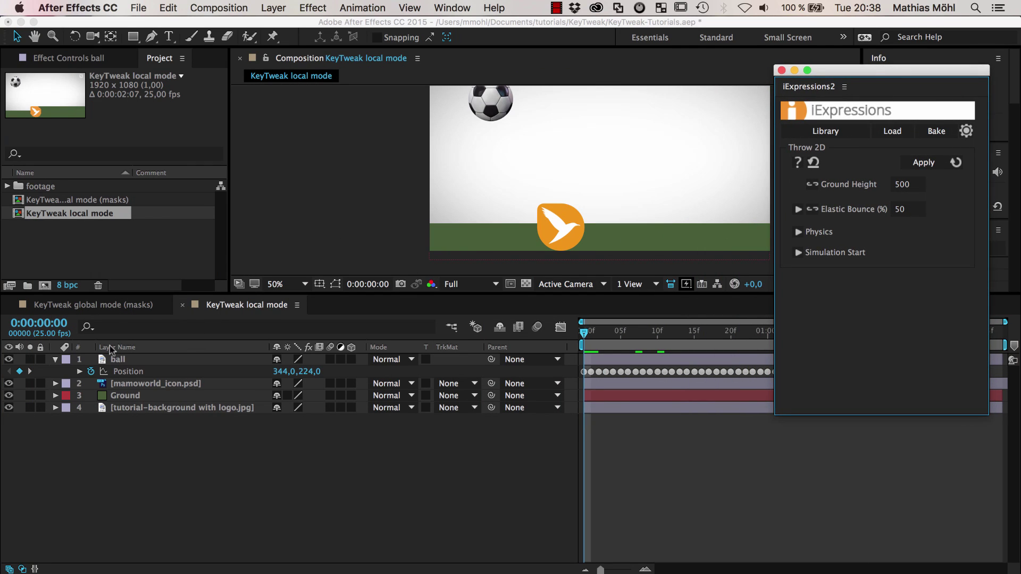
left_click(91, 371)
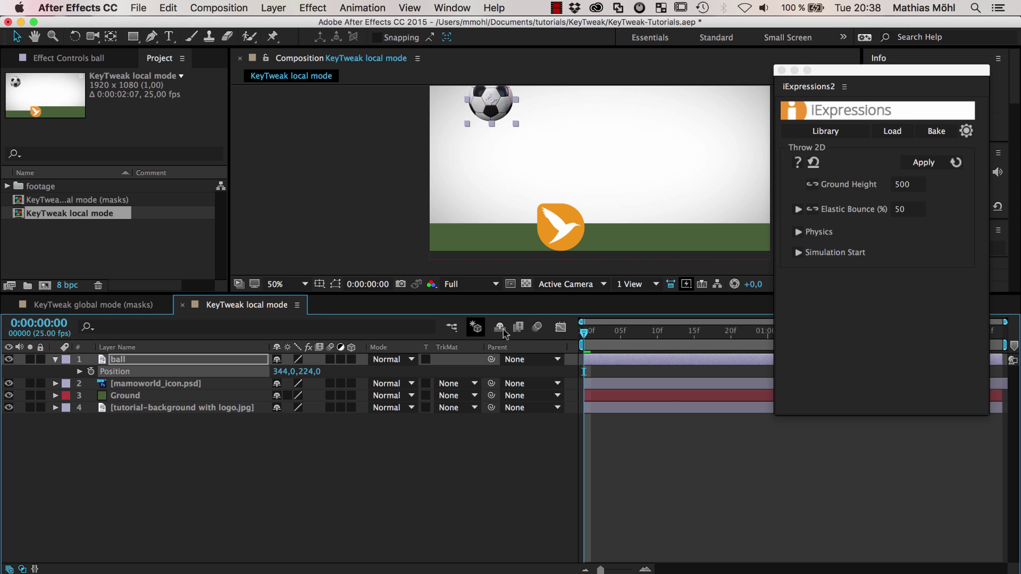
left_click(628, 332)
key("space")
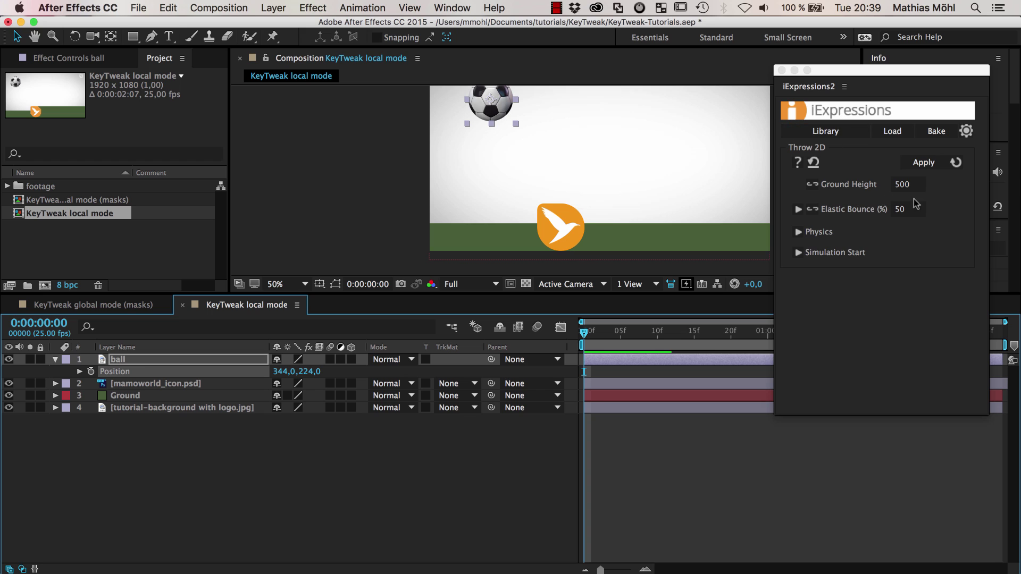
Drag the ball down onto the ground line and set Throw 2D's Ground Height to 800
mouse_move(911, 188)
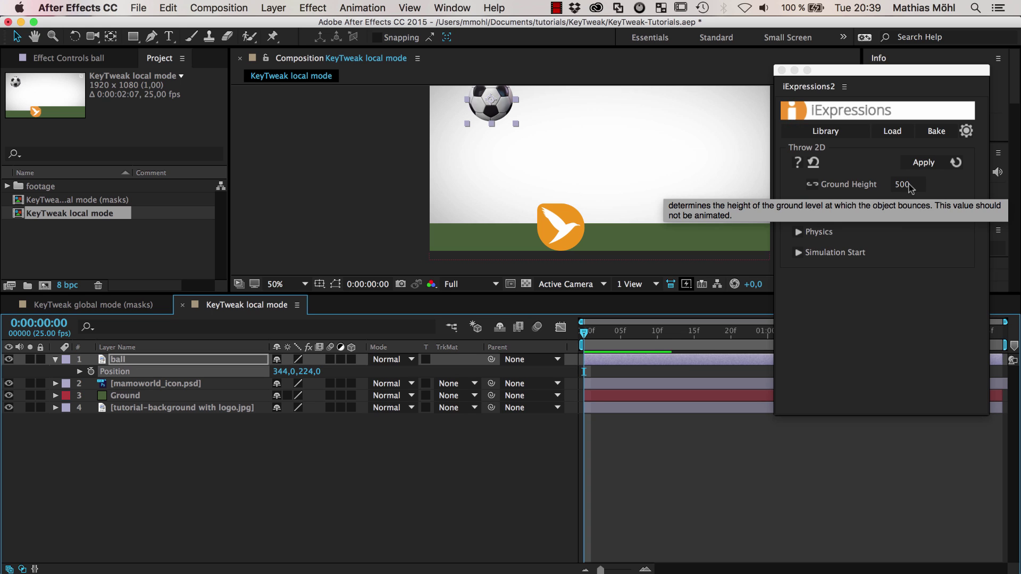
left_click_drag(493, 111, 495, 211)
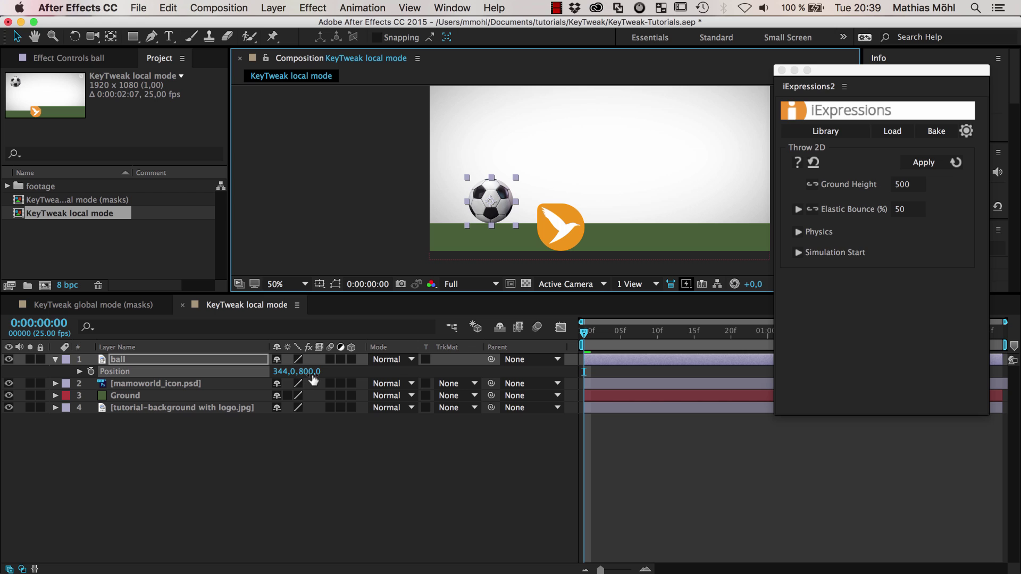
left_click(902, 185)
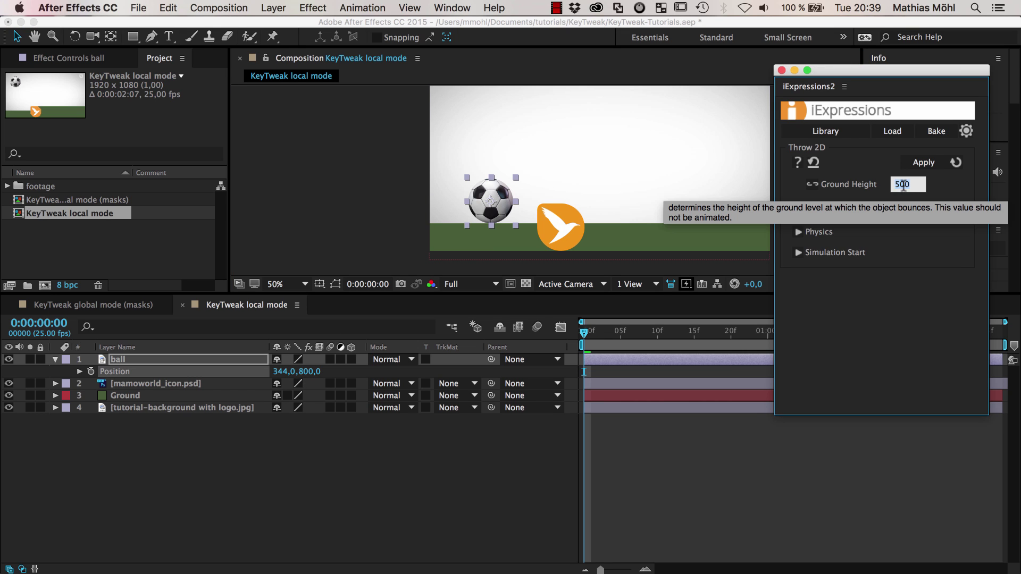
type("800")
key("Return")
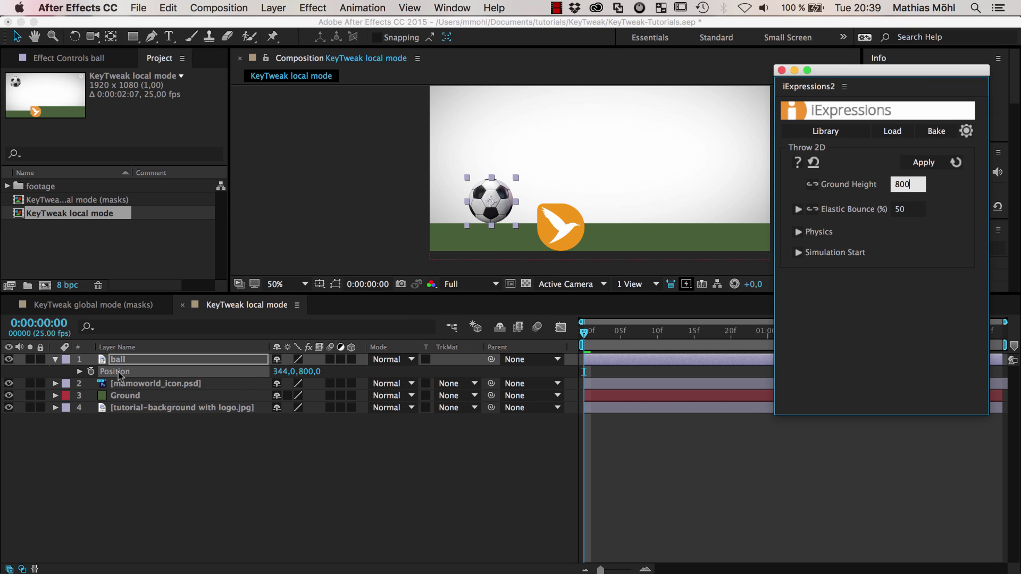
Apply Throw 2D to the ball and raise its starting point to 316,356 so it falls
left_click(120, 376)
left_click(923, 162)
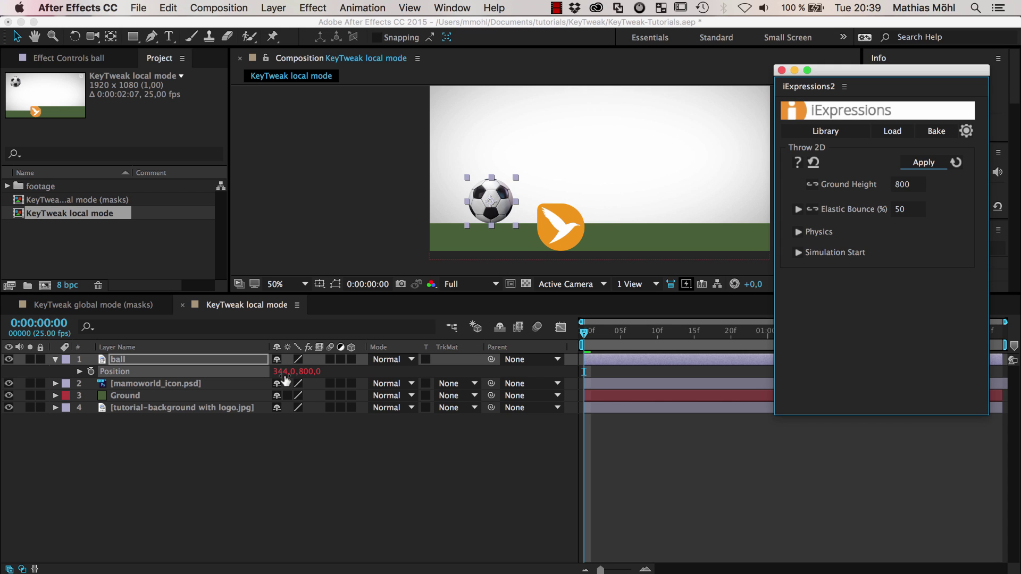
left_click(583, 336)
key("space")
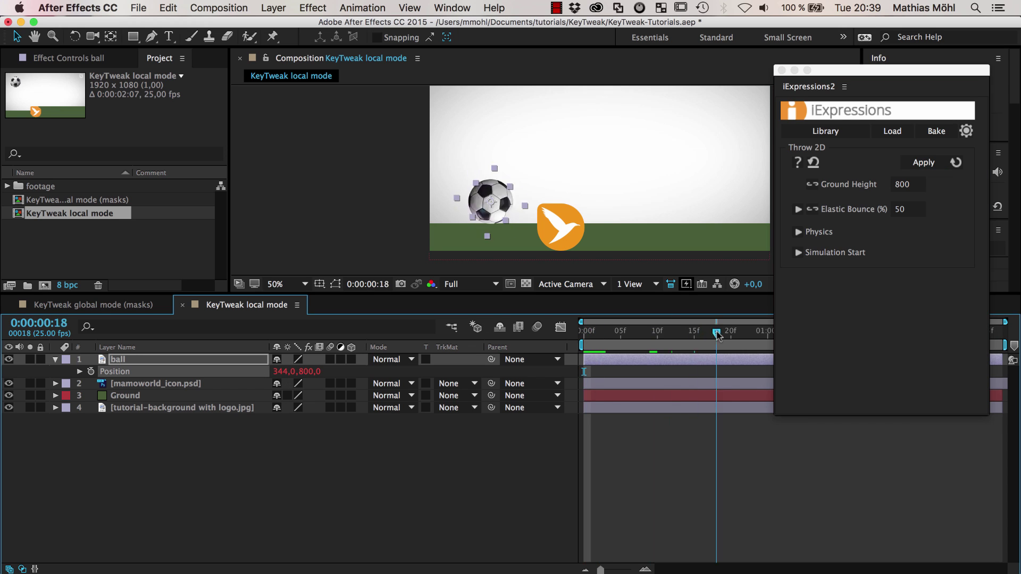
key("space")
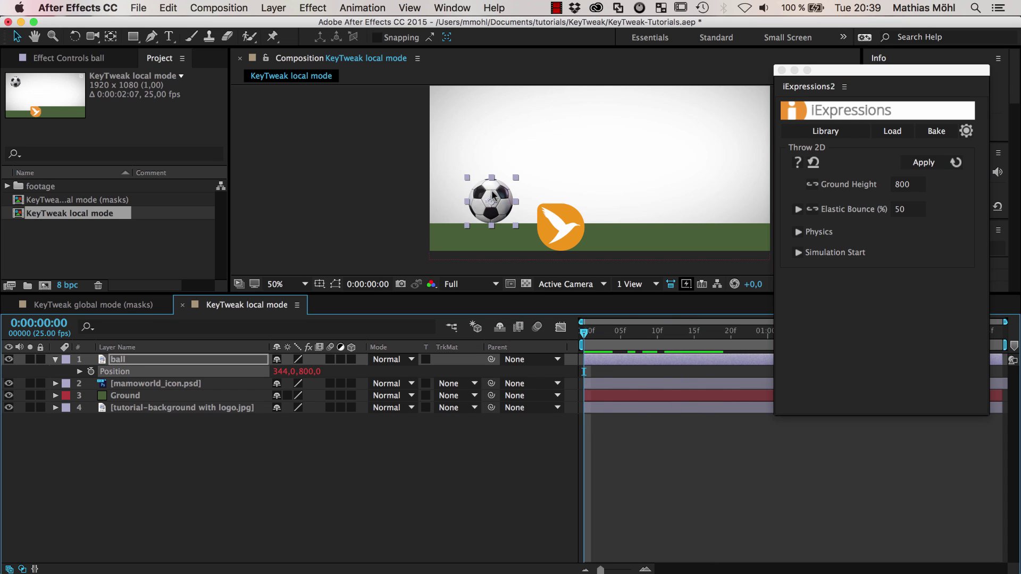
left_click_drag(480, 198, 487, 117)
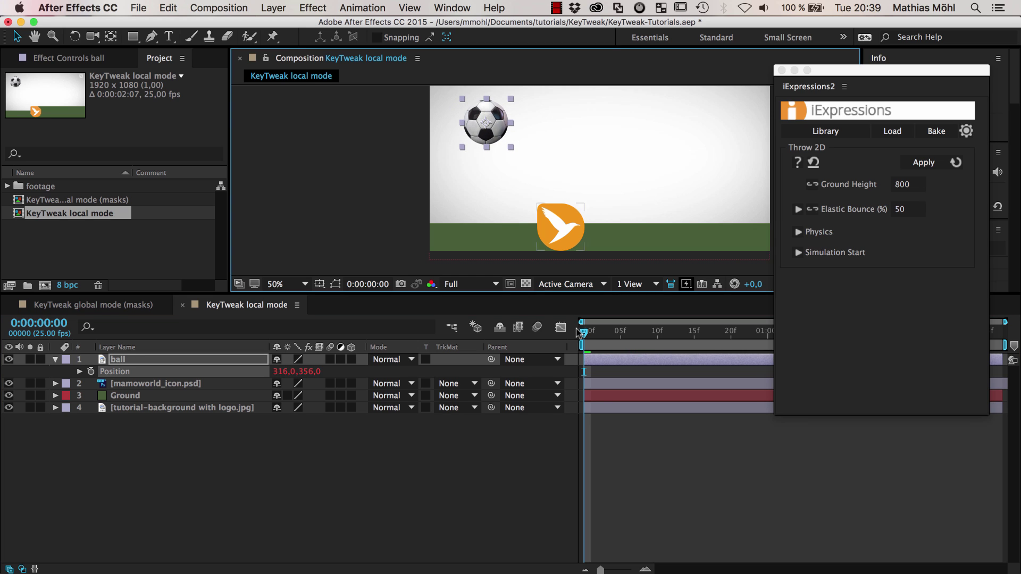
mouse_move(584, 333)
left_mouse_down()
mouse_move(775, 334)
mouse_move(576, 331)
left_mouse_up()
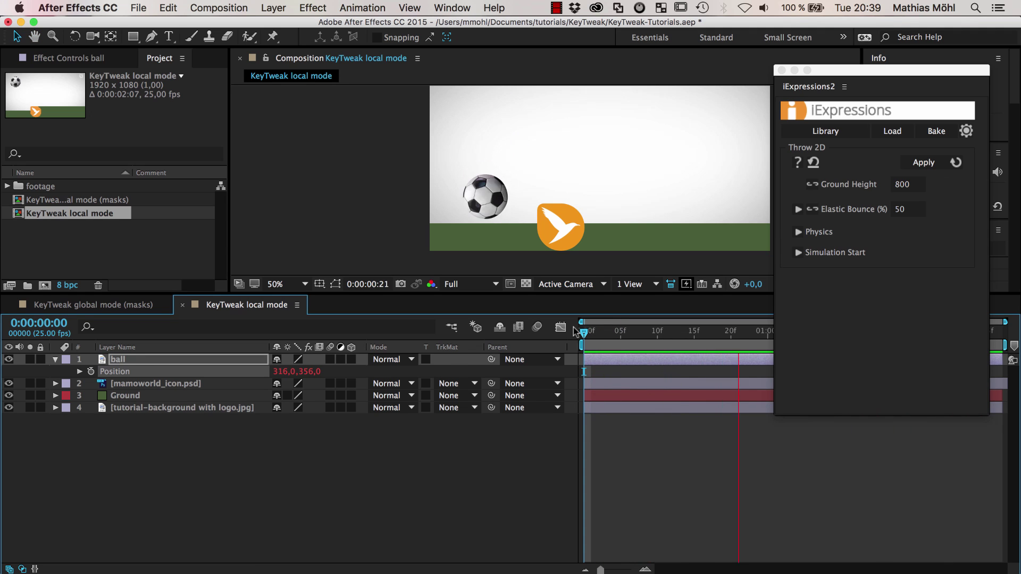
Change Throw 2D's Elastic Bounce to 80%, reapply it, and return to frame 0
key("space")
left_click(902, 211)
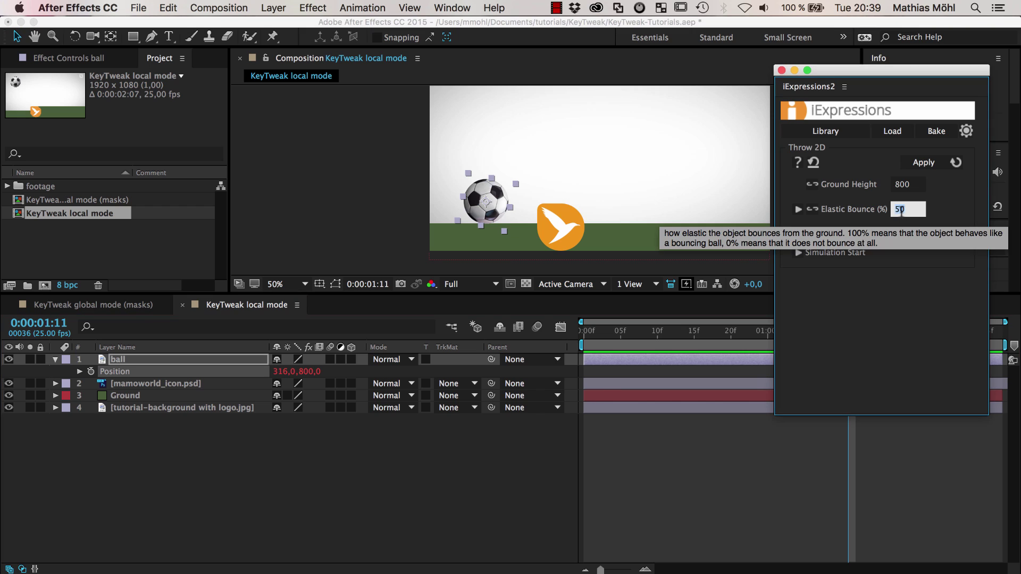
type("80")
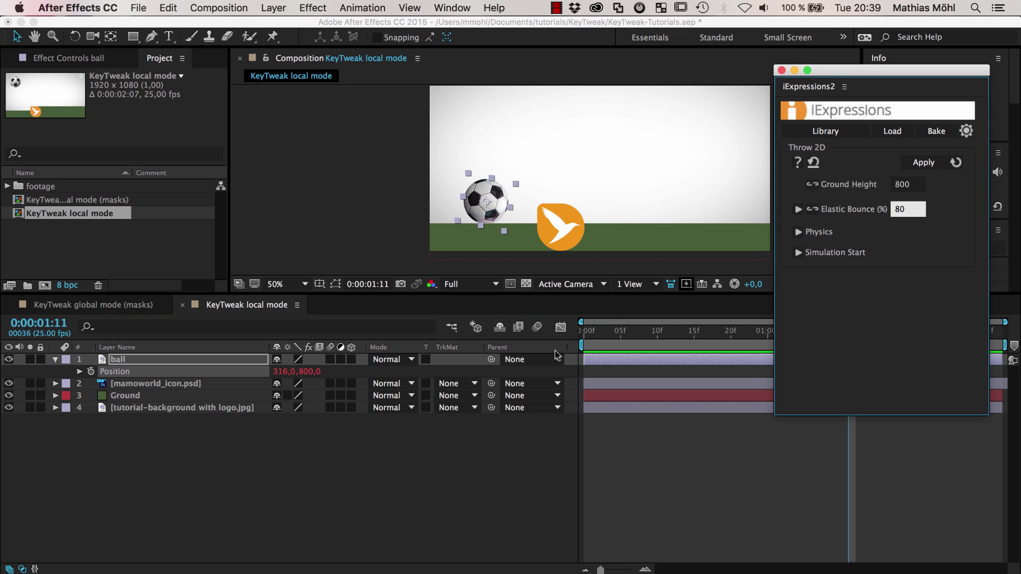
left_click(923, 164)
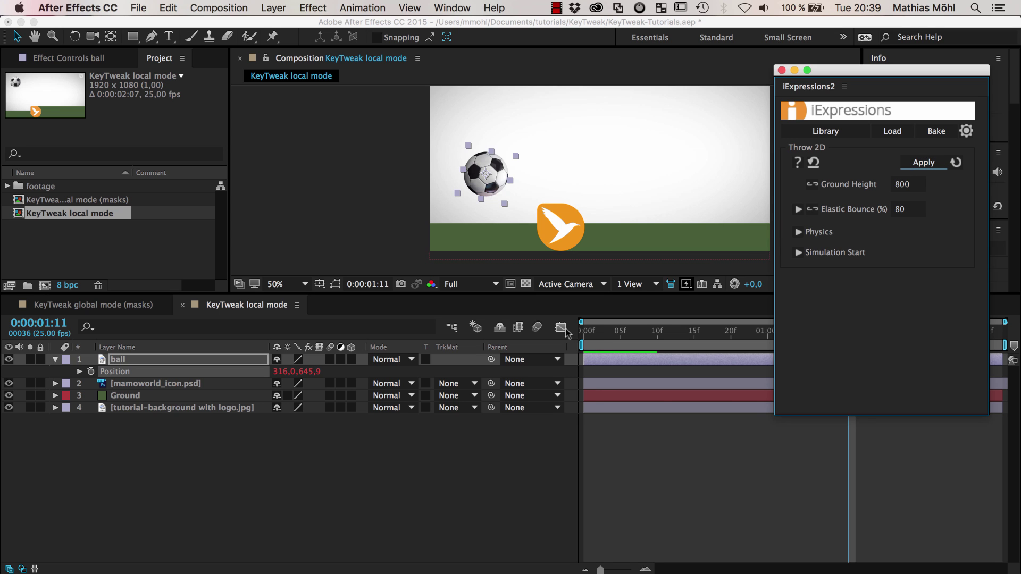
left_click(589, 334)
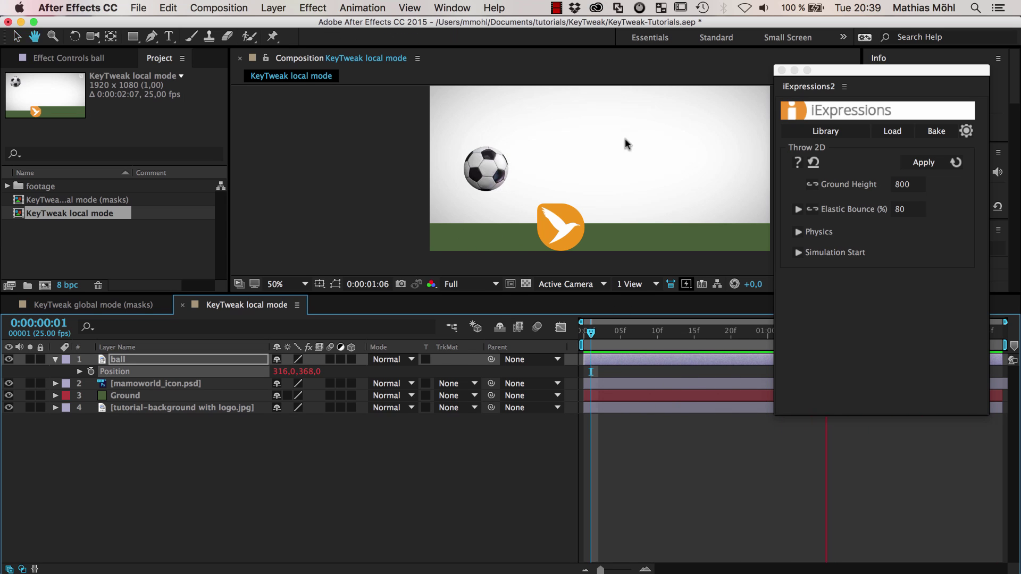
key("space")
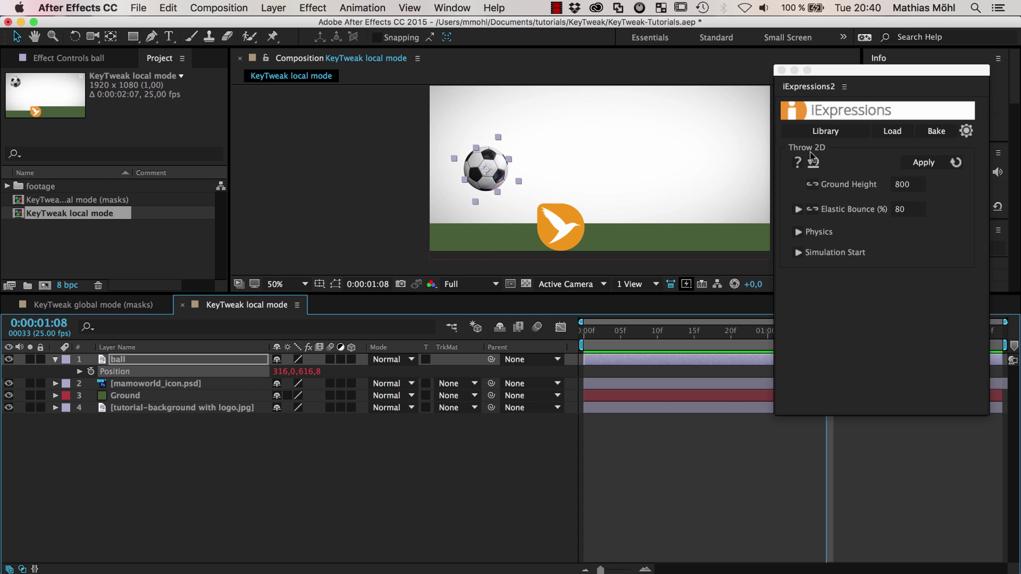
Keyframe the ball's Position at frame 0, then move it up-right to 339.5, 338.4 at frame 1
left_click_drag(606, 330, 565, 330)
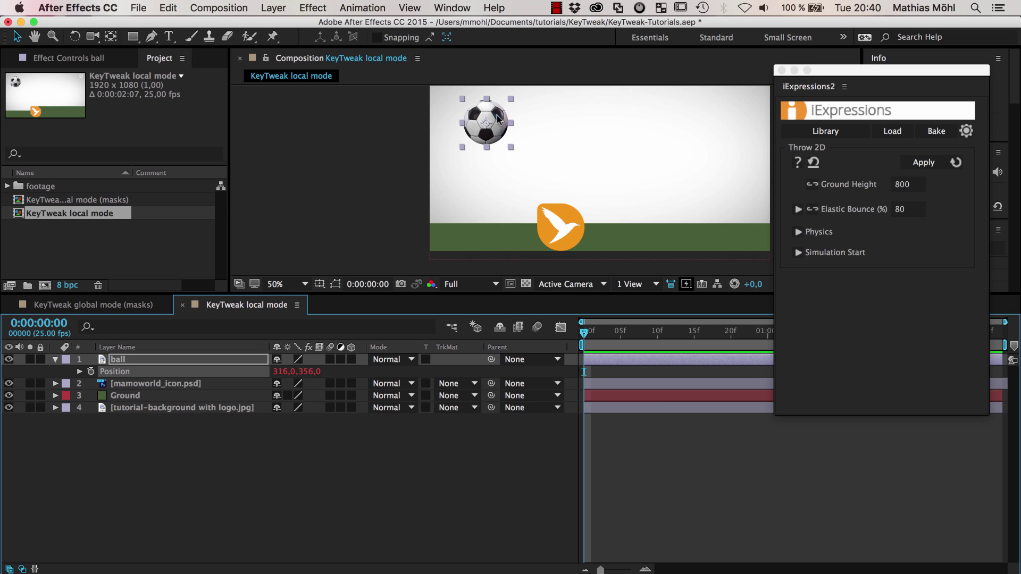
left_click(91, 371)
key("period")
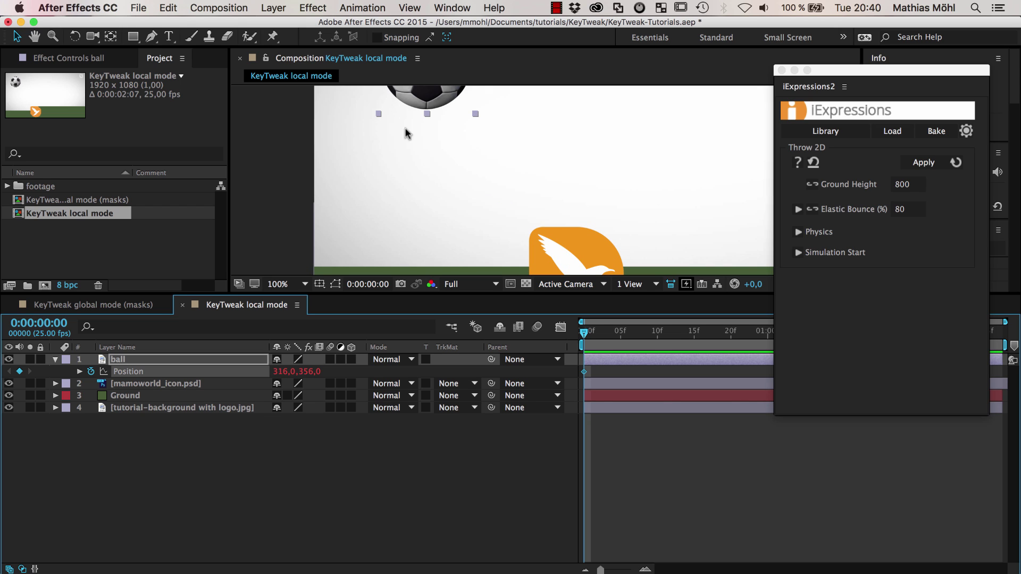
left_click_drag(410, 130, 424, 242)
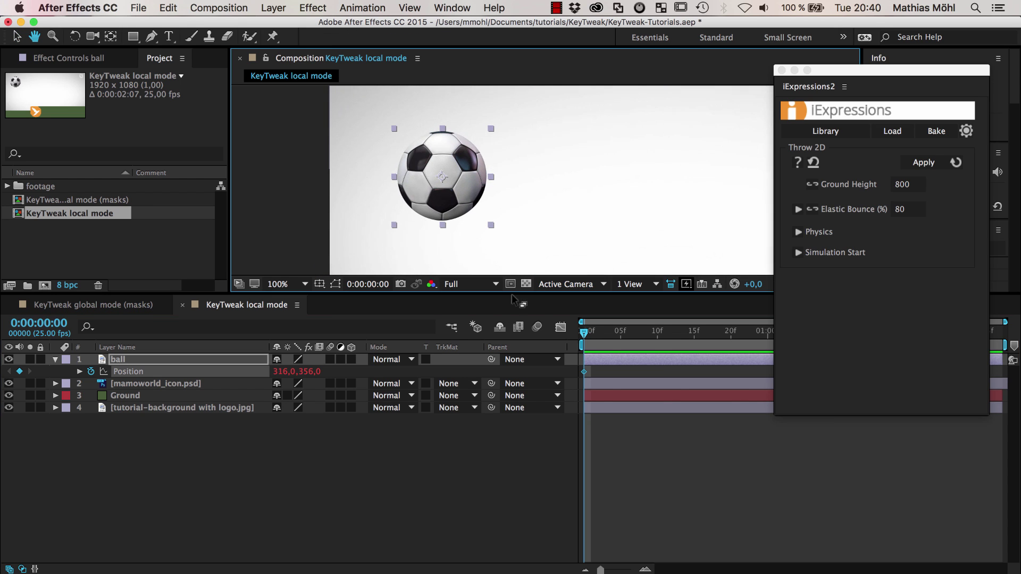
left_click(590, 333)
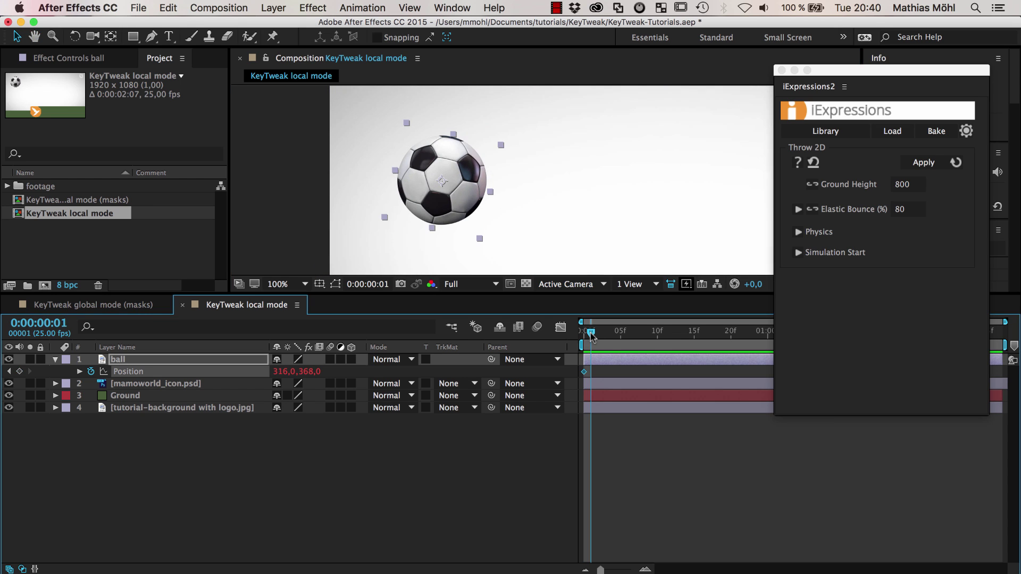
left_click_drag(461, 186, 468, 175)
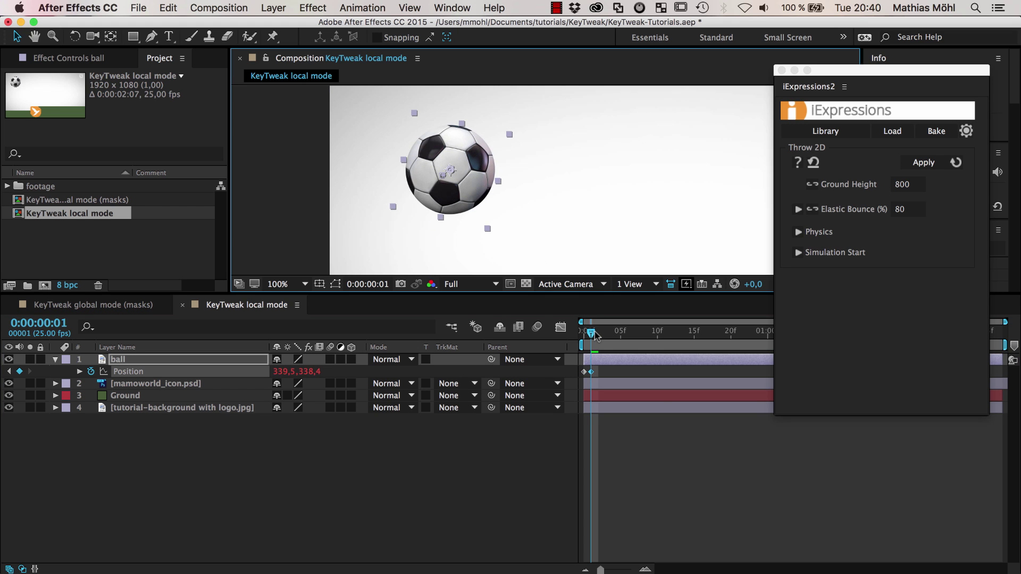
Scrub between frames 0 and 1 and play a preview of the throw
left_click_drag(595, 334, 708, 332)
scroll(554, 229, "down", 4)
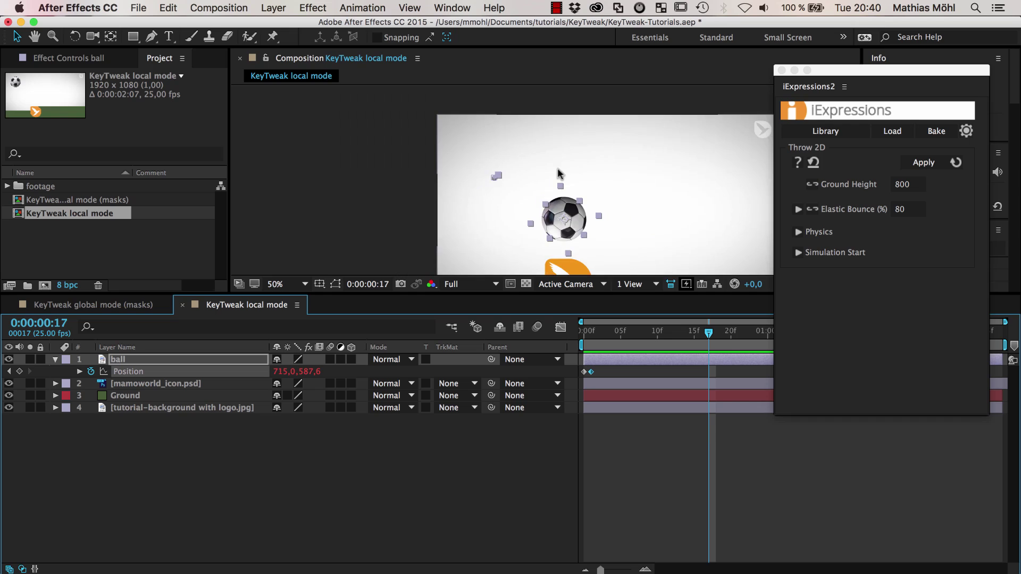
key("space")
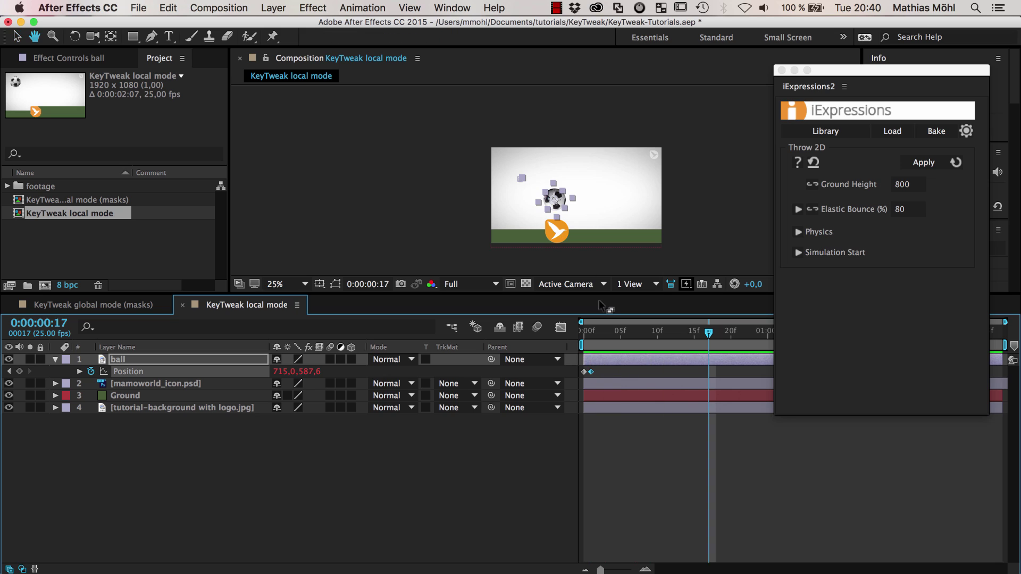
Push the ball further up-right at frame 1 and scrub to frame 12 to follow the throw
left_click(591, 334)
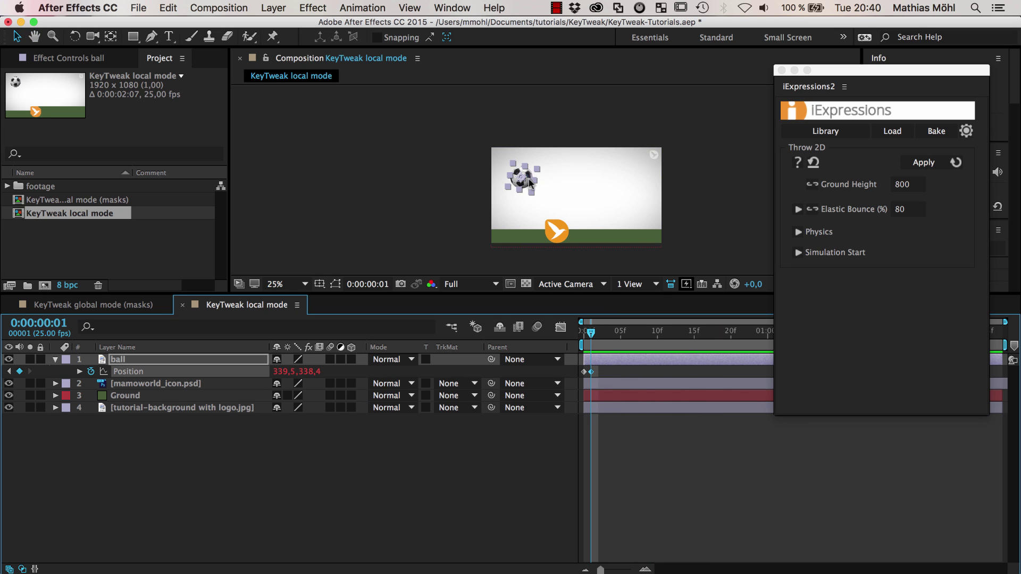
left_click_drag(529, 182, 532, 172)
left_click(591, 333)
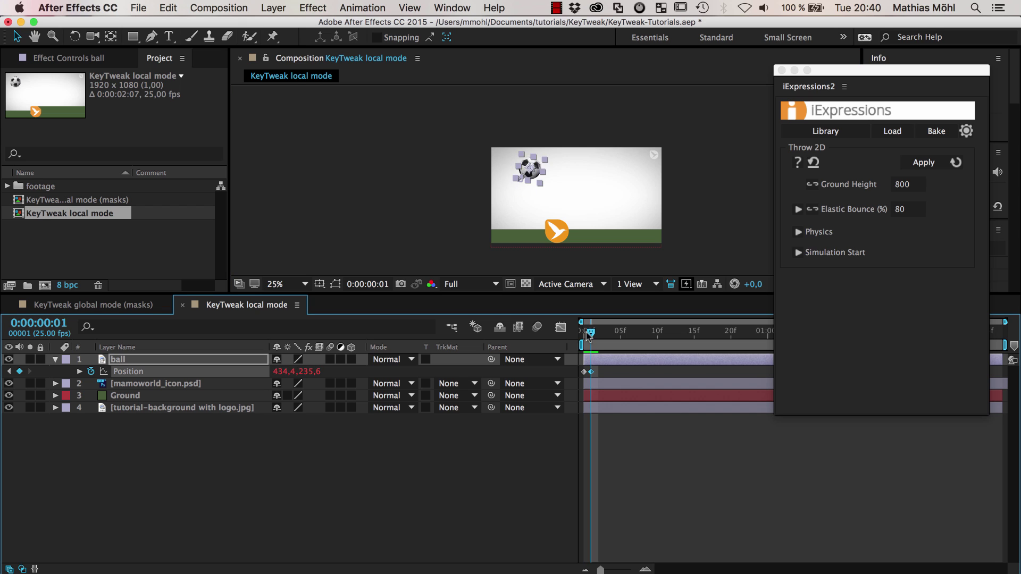
mouse_move(592, 334)
left_mouse_down()
mouse_move(765, 334)
mouse_move(590, 349)
left_mouse_up()
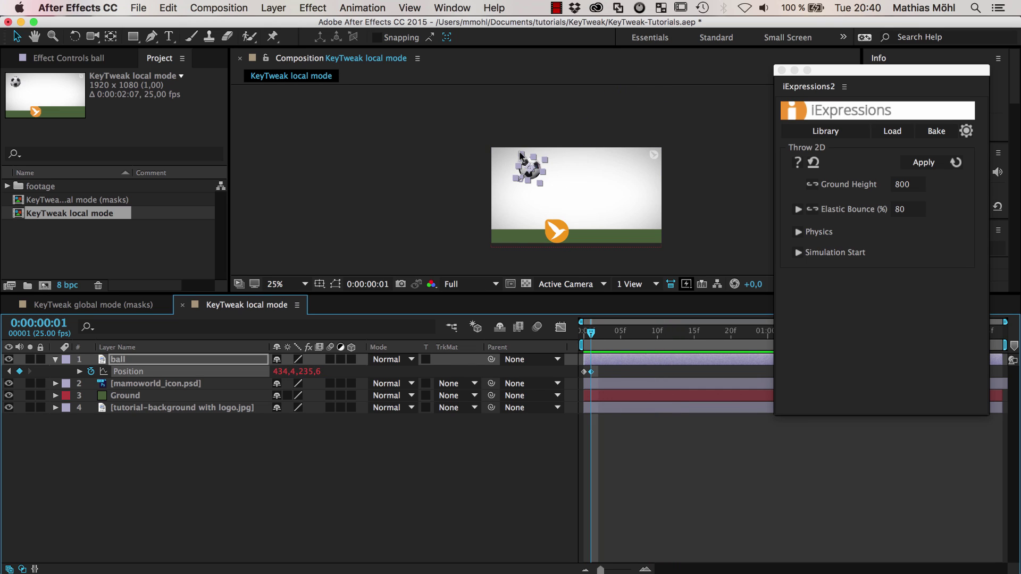
left_click_drag(540, 172, 533, 176)
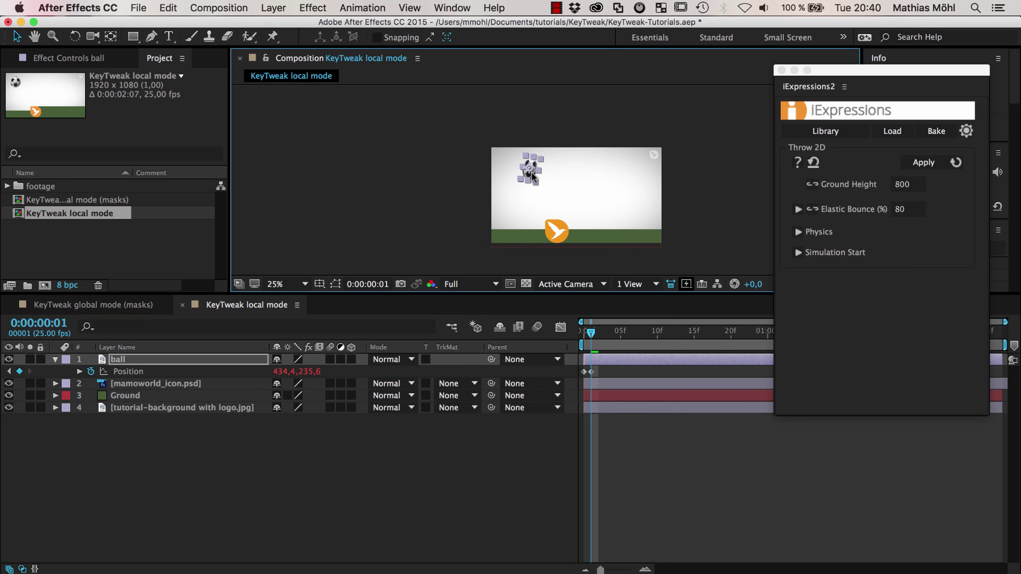
Reposition the frame-1 ball to about 360, 262 and scrub the early frames to check
scroll(532, 175, "up", 2)
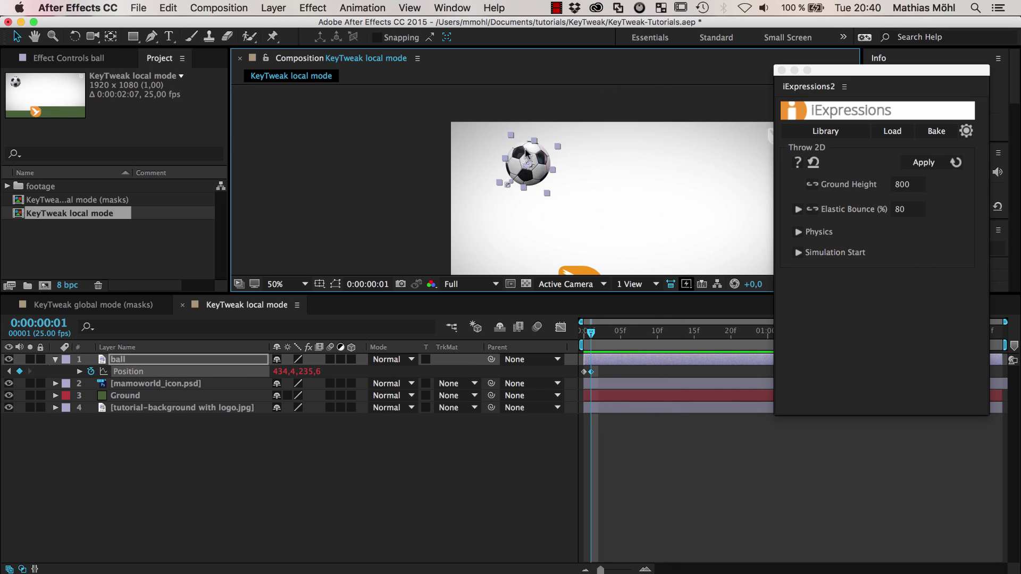
left_click_drag(534, 154, 515, 214)
scroll(520, 203, "down", 2)
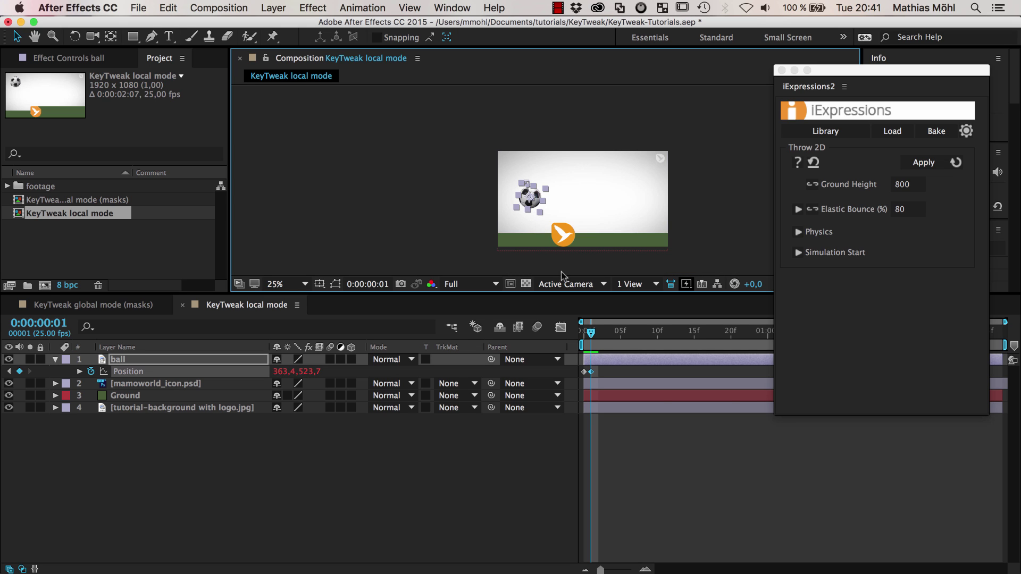
left_click_drag(591, 334, 550, 349)
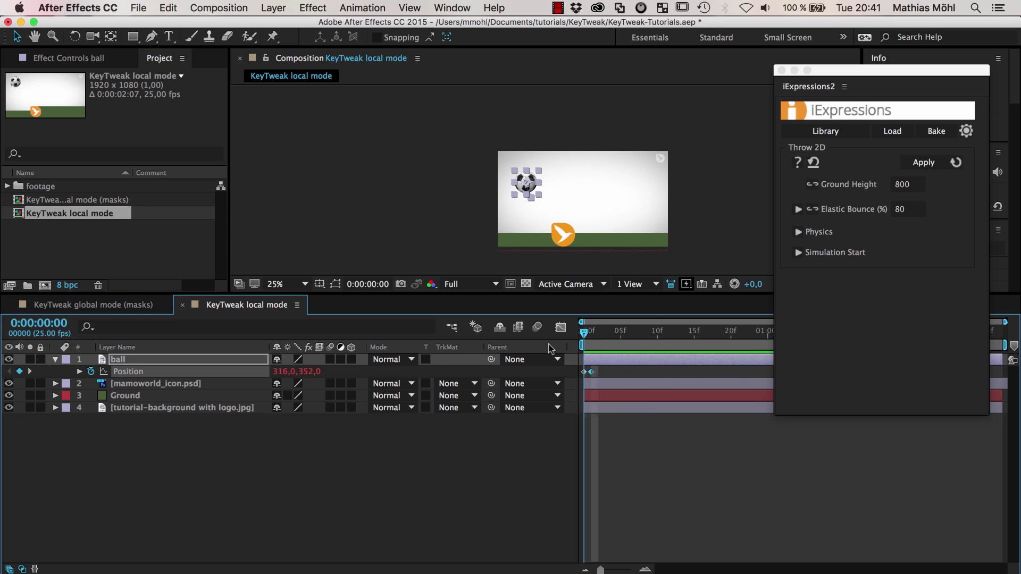
key("space")
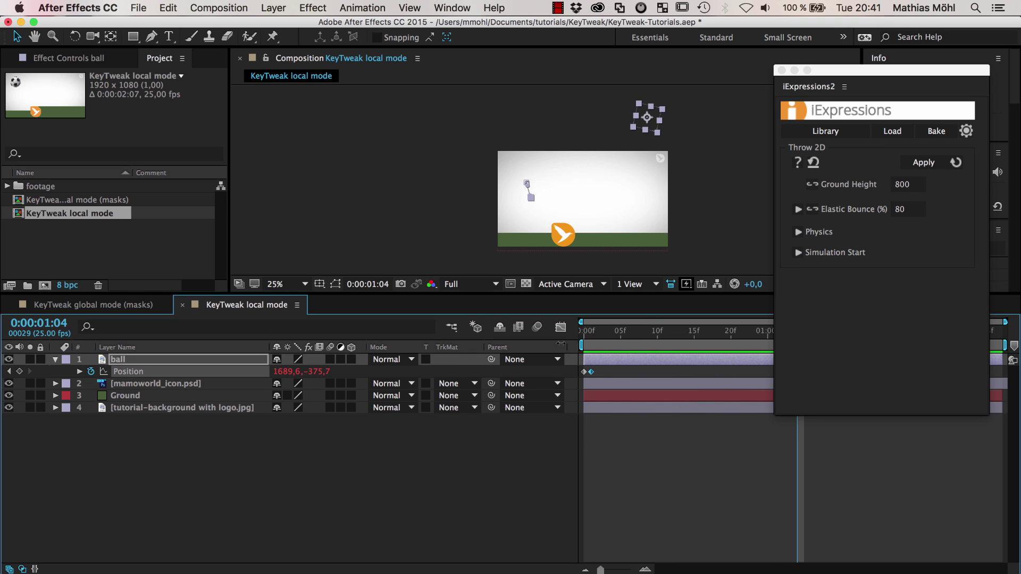
left_click(594, 326)
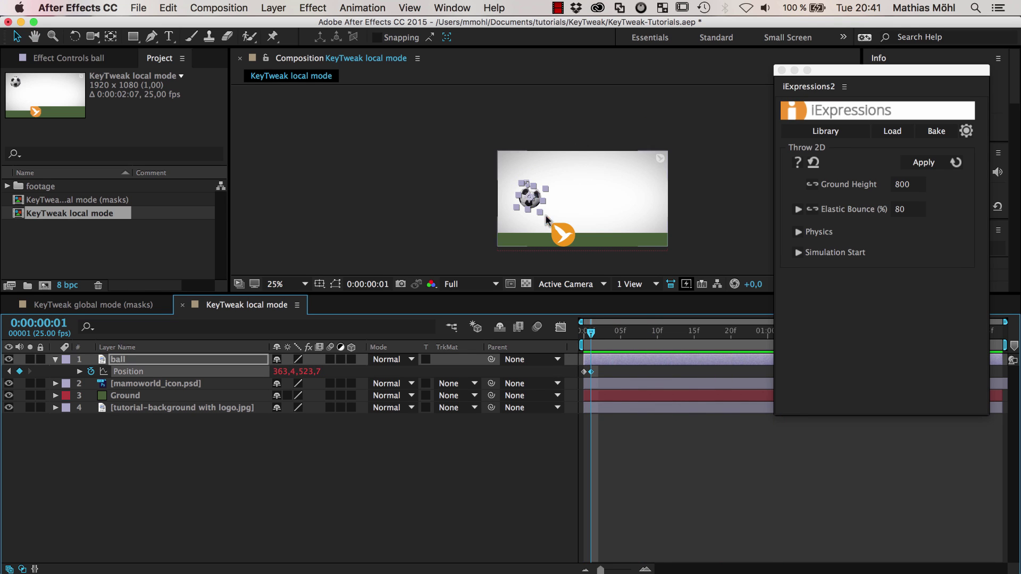
scroll(539, 226, "up", 3)
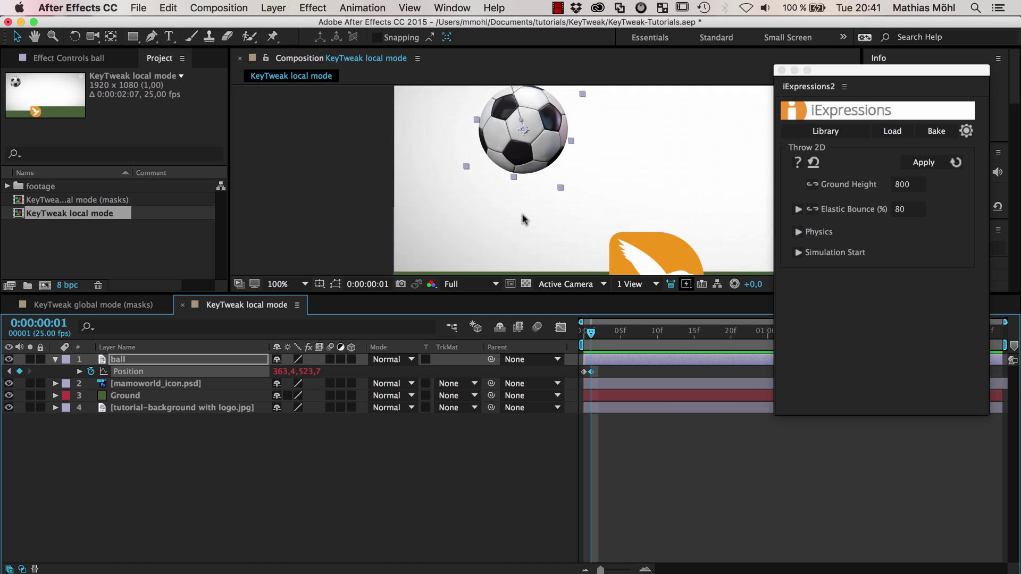
scroll(524, 219, "down", 1)
left_click_drag(536, 171, 534, 131)
left_click_drag(590, 332, 671, 382)
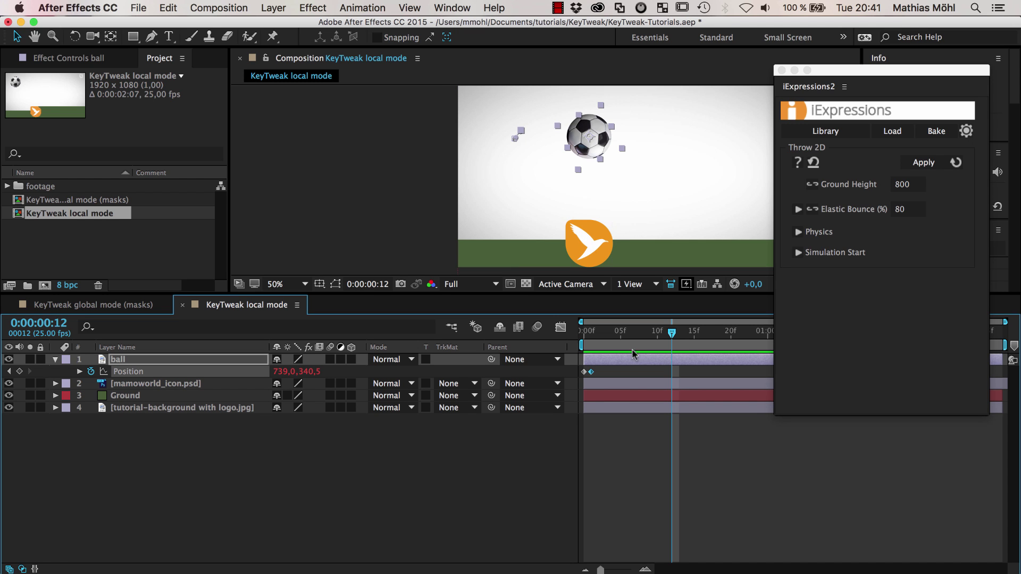
left_click_drag(669, 346, 790, 244)
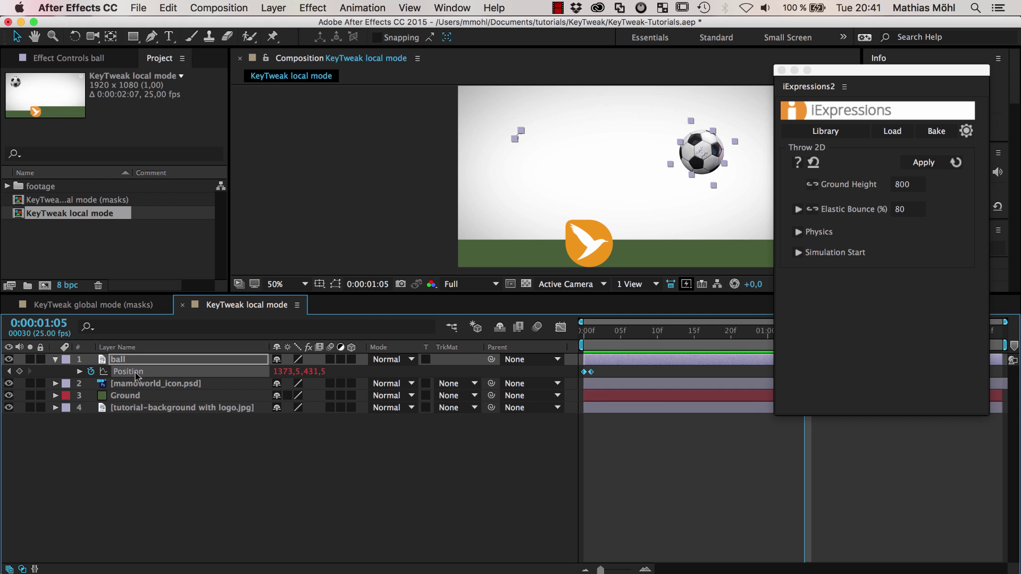
Bake the ball's Throw 2D expression into Position keyframes with iExpressions2, then scrub the bounce
left_click(938, 133)
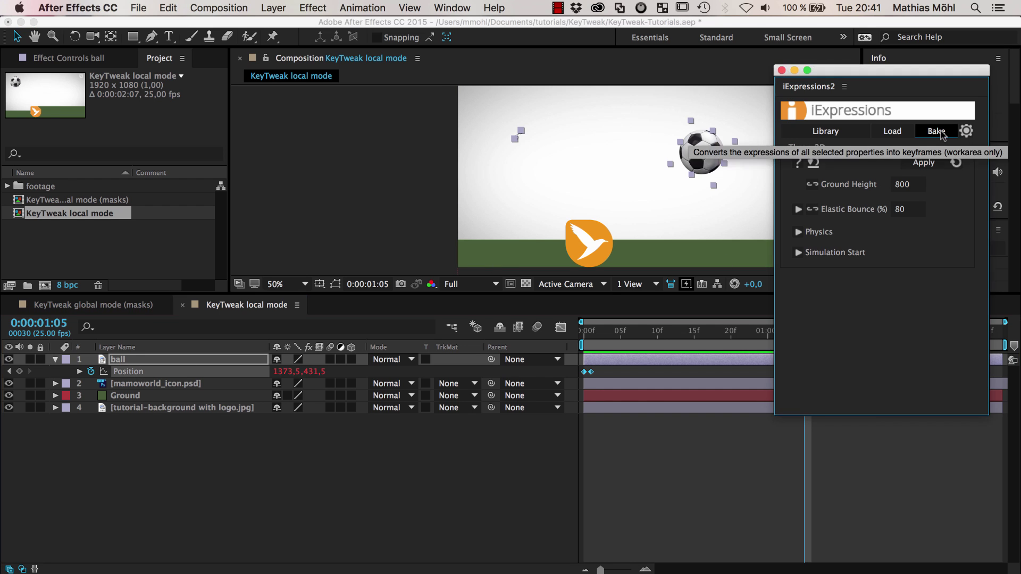
left_click(938, 131)
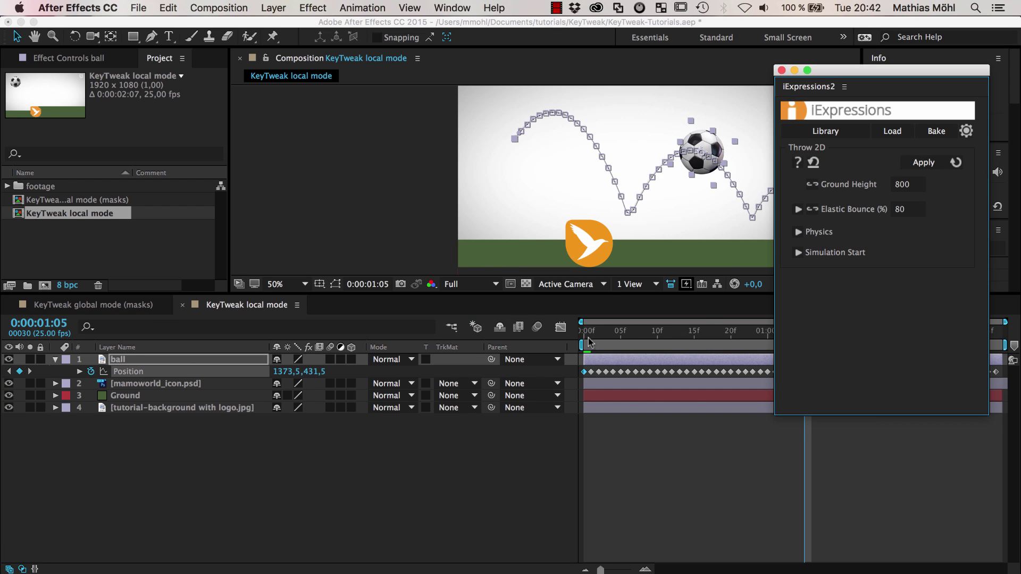
left_click_drag(588, 343, 568, 346)
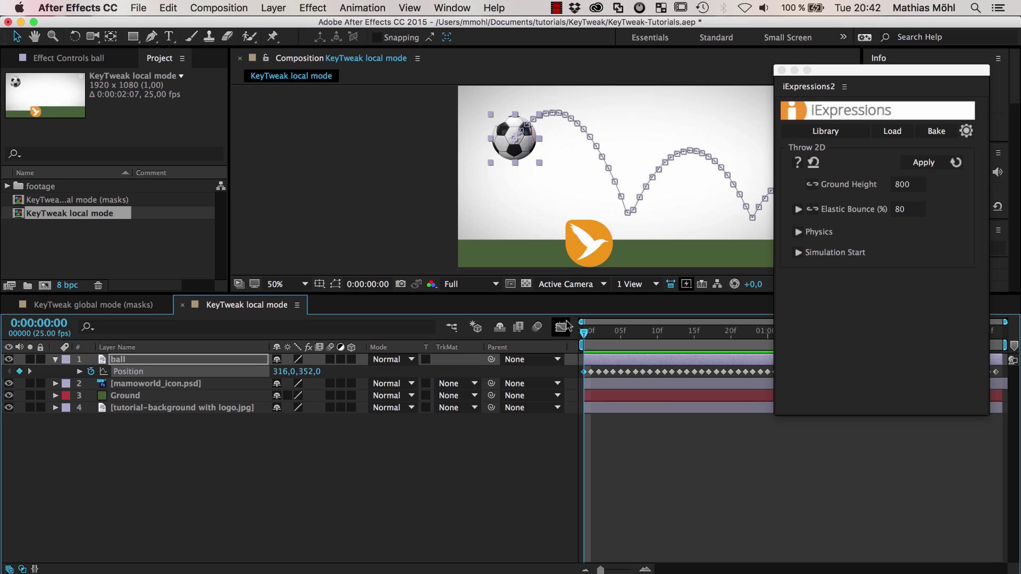